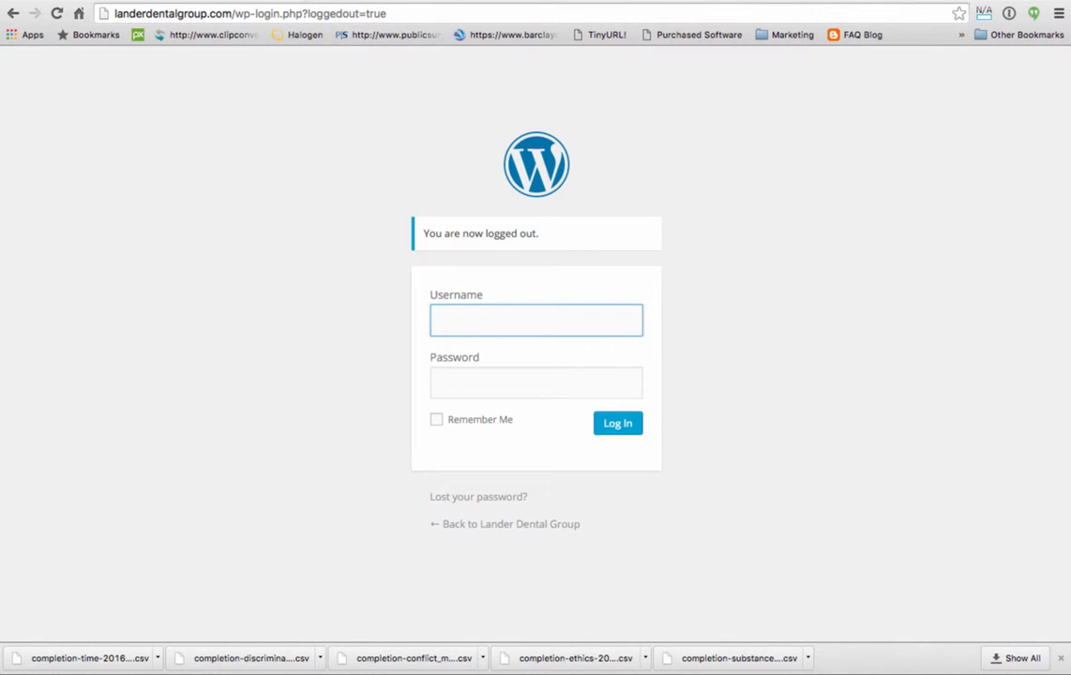
Go to landerdentalgroup.com/wp-login.php and log in to WordPress by filling the username and password from the saved login
left_click_drag(397, 11, 311, 13)
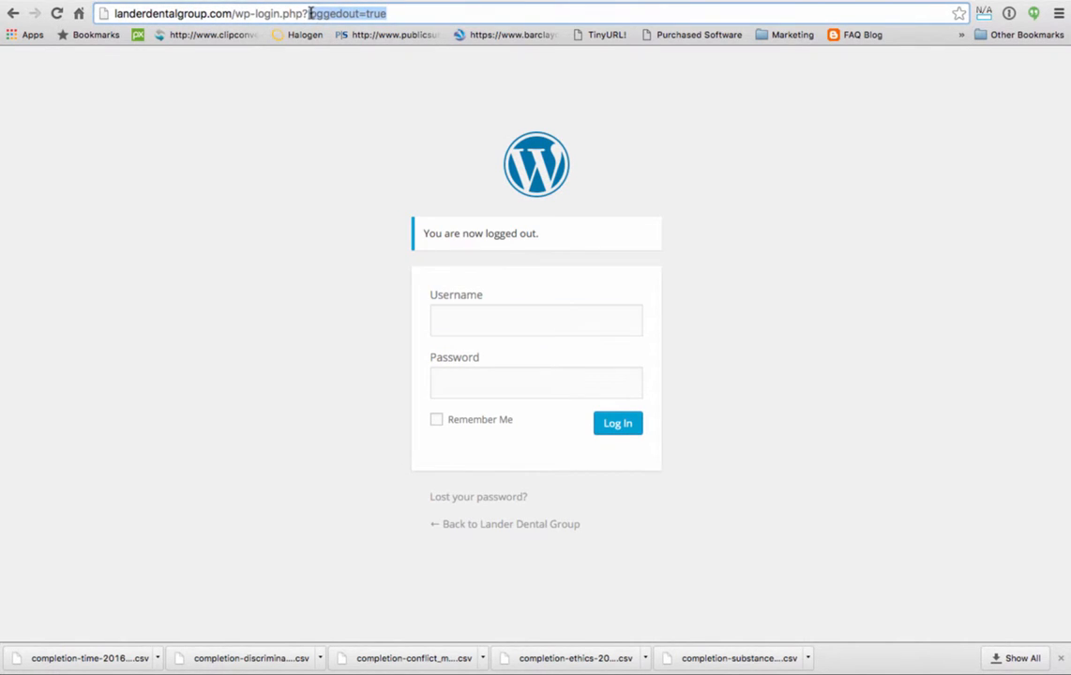
key("BackSpace")
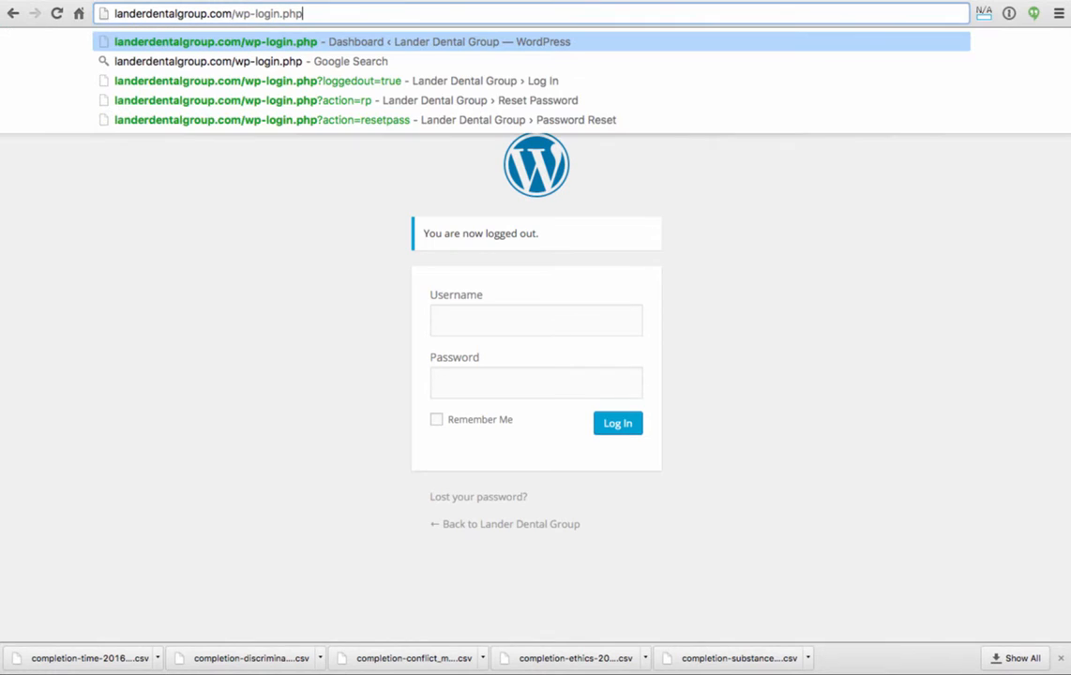
left_click_drag(298, 13, 91, 12)
key("Return")
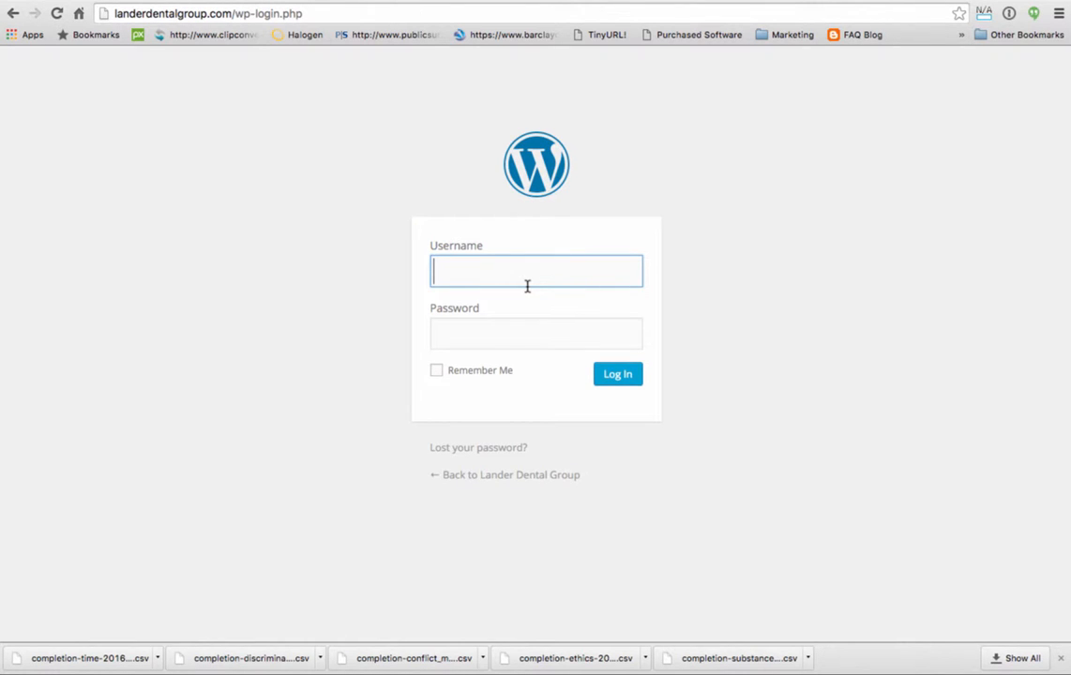
left_click(1009, 13)
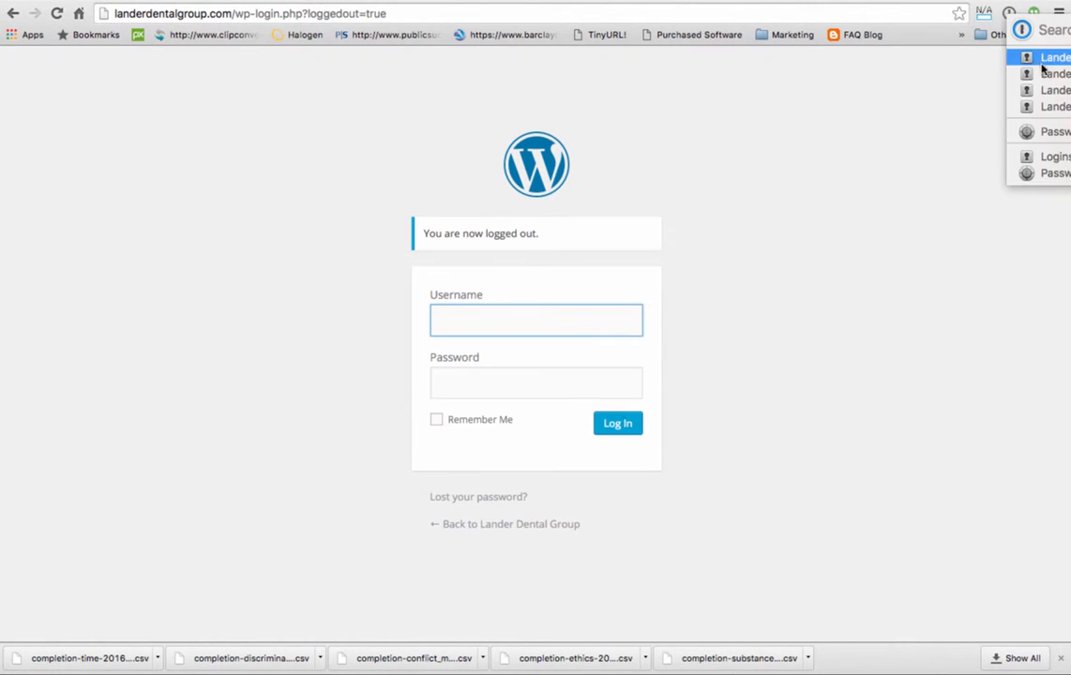
left_click(1047, 63)
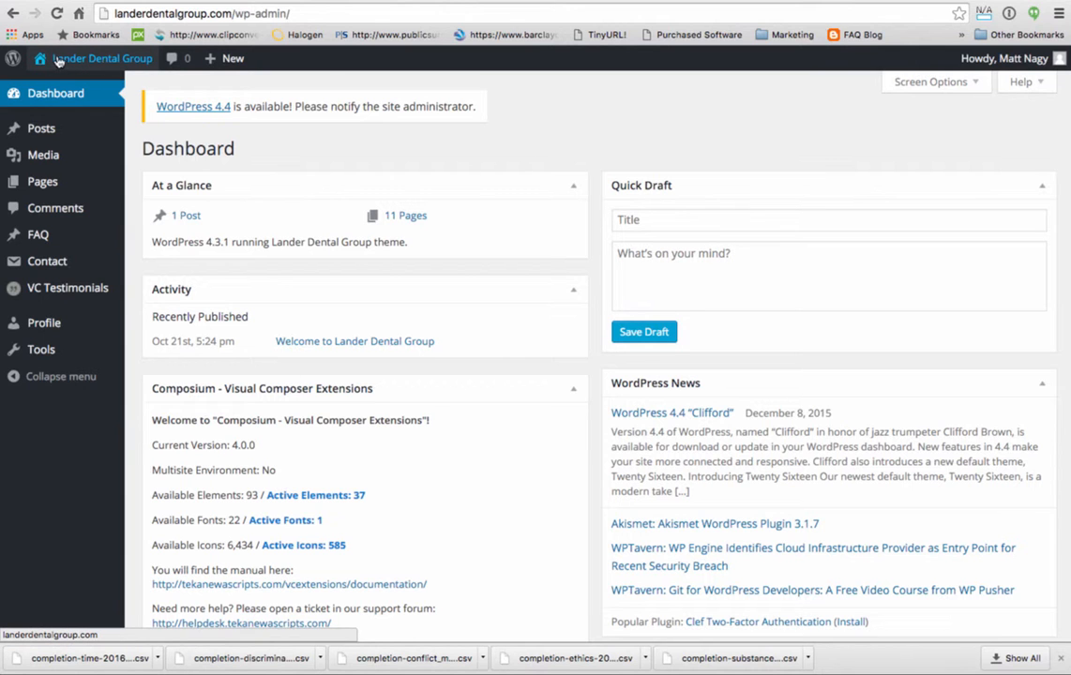
Visit the public Lander Dental Group site from the WordPress dashboard
mouse_move(107, 61)
scroll(100, 63, "up", 5)
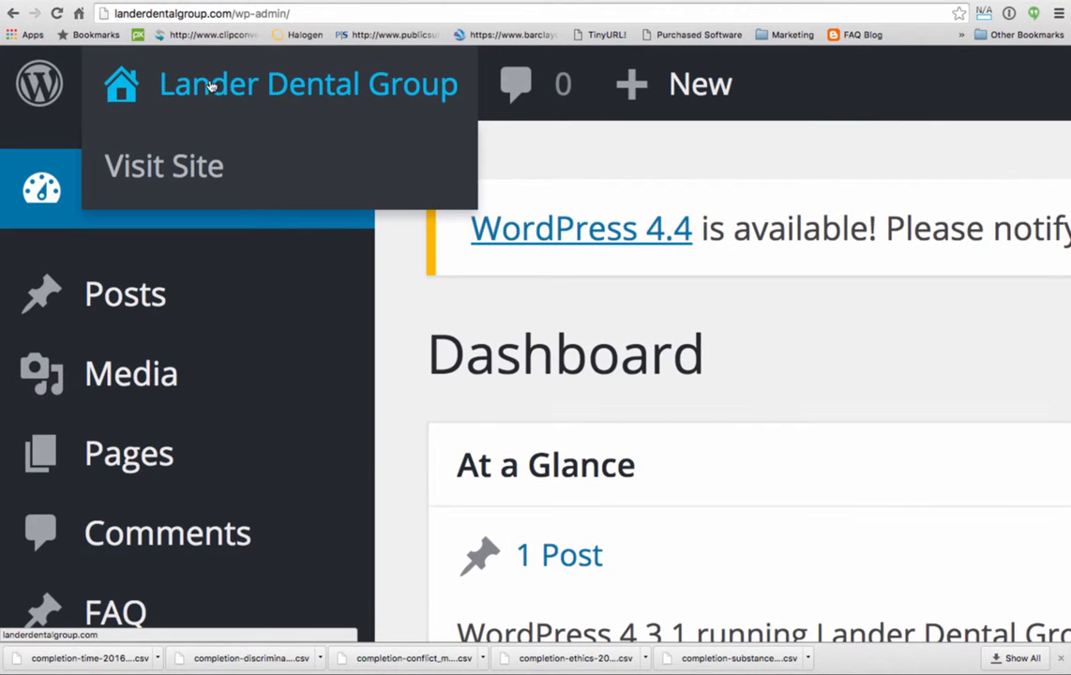
left_click(237, 87)
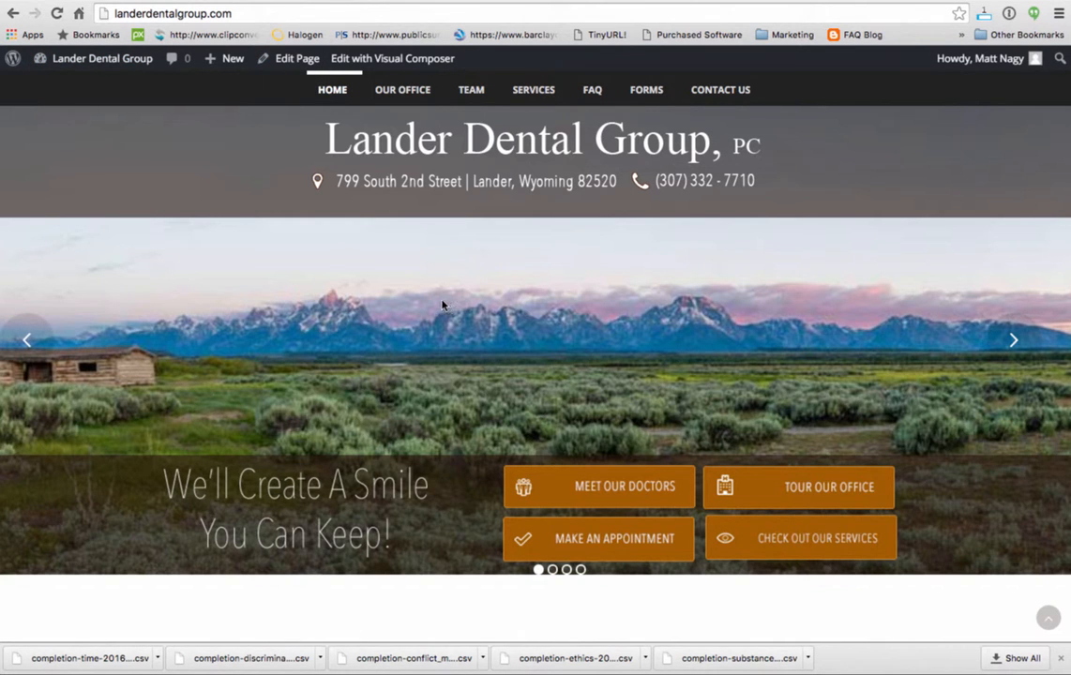
Look over the home page and open the Services page for editing with Visual Composer
scroll(469, 364, "down", 8)
scroll(474, 364, "up", 5)
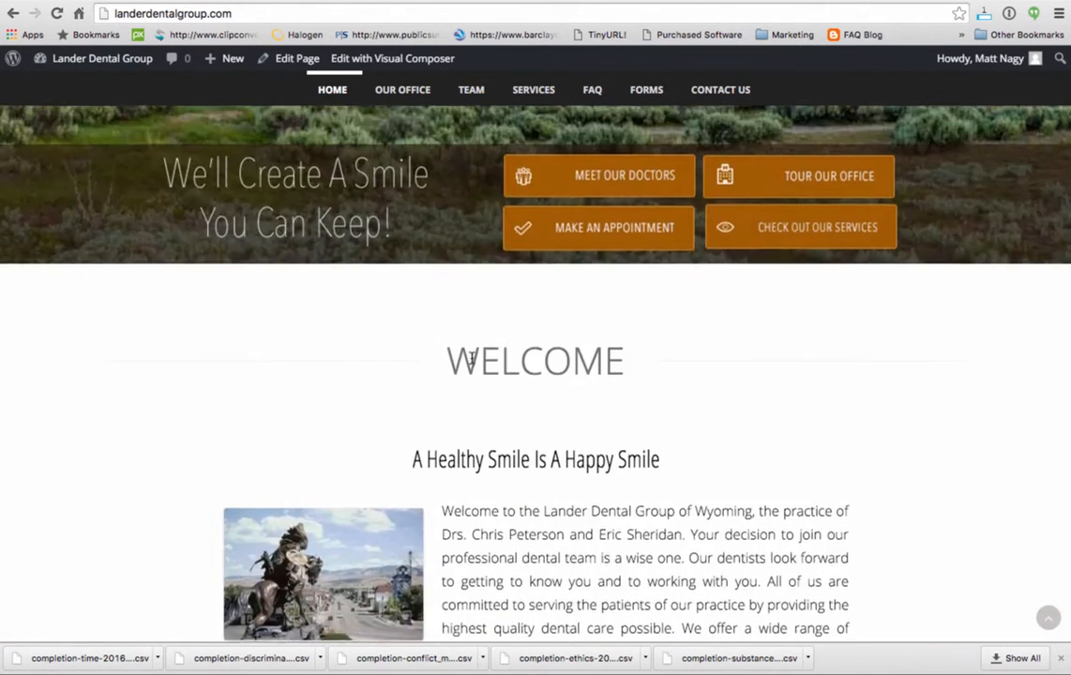
scroll(471, 359, "up", 3)
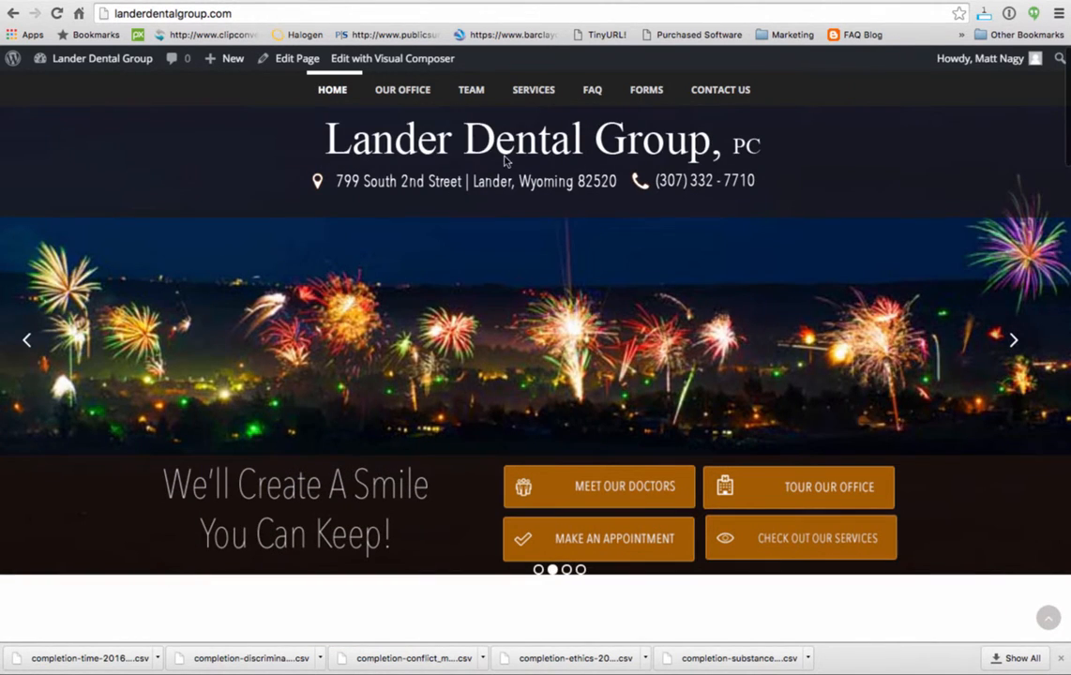
left_click(531, 91)
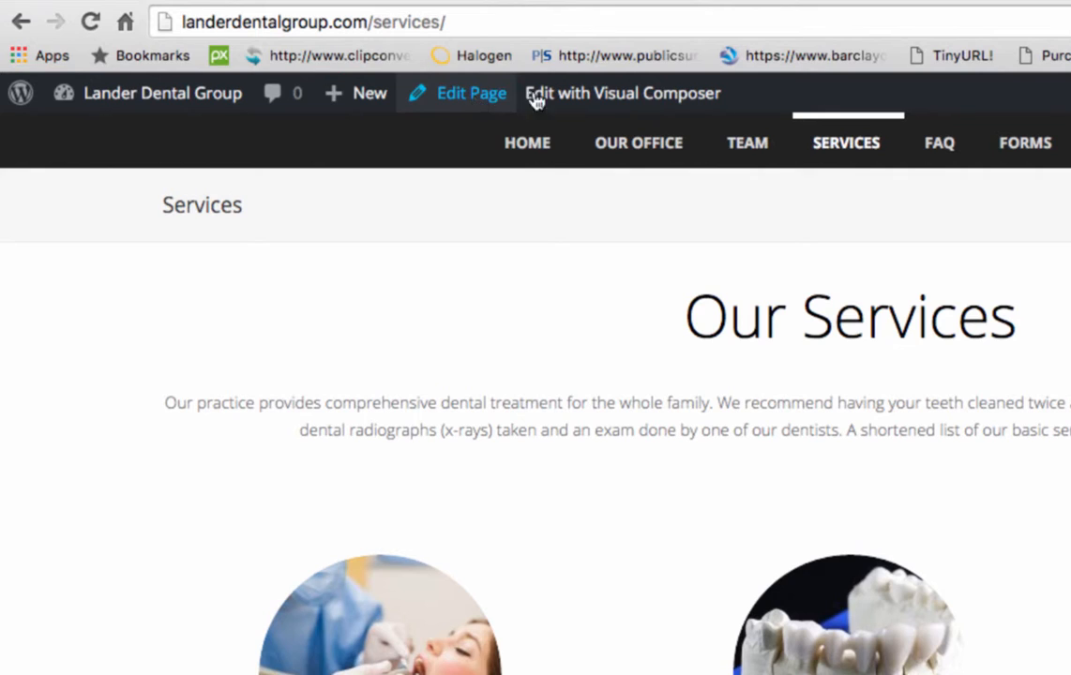
left_click(620, 100)
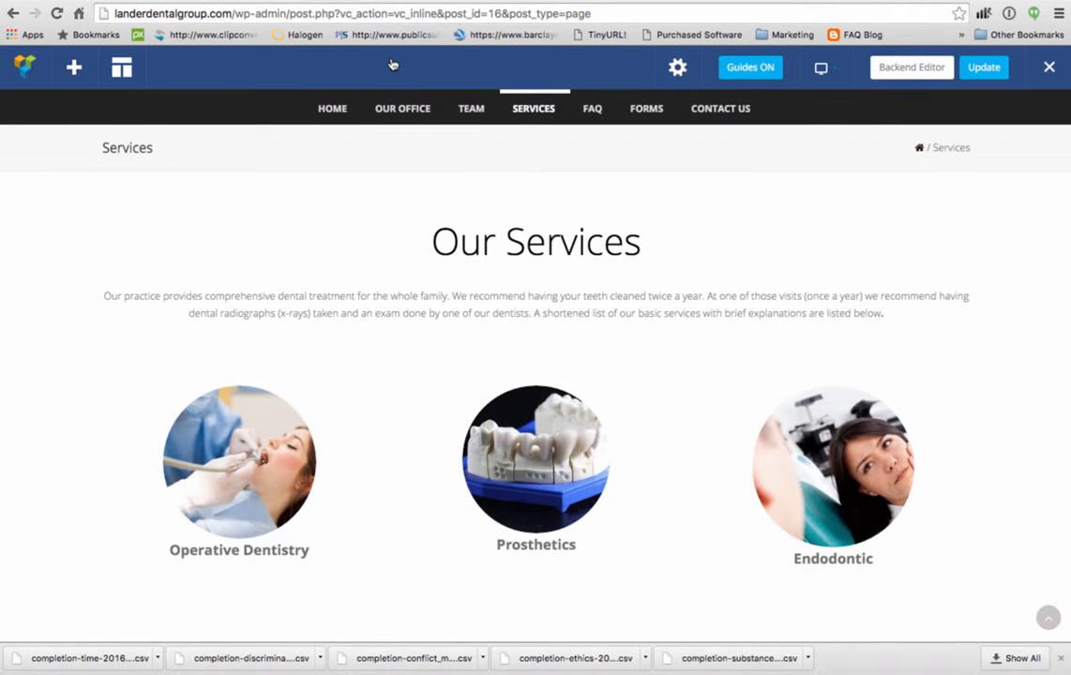
Open the settings of the text block below the Our Services heading and review its text editing and link options
mouse_move(563, 253)
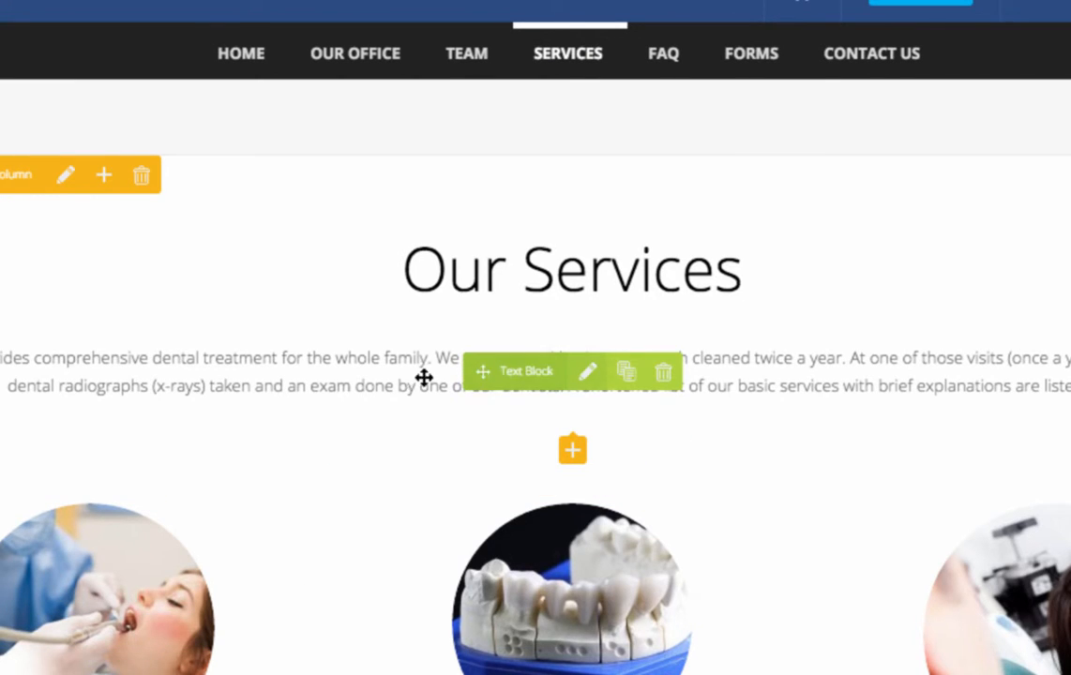
left_click(588, 373)
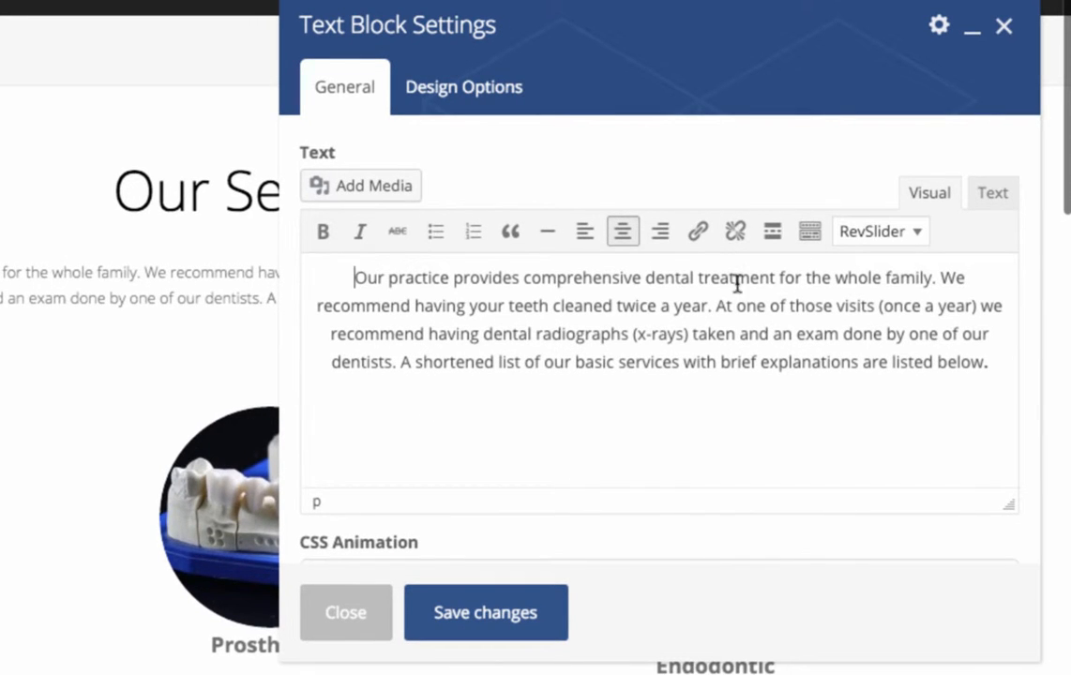
left_click_drag(360, 289, 1017, 364)
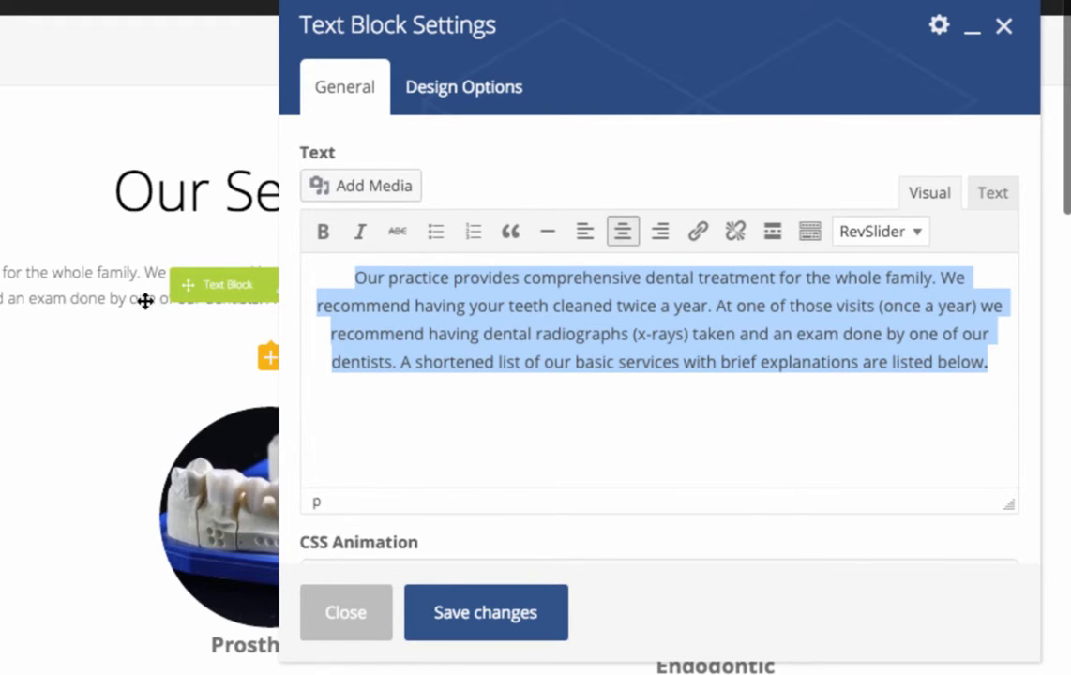
left_click_drag(593, 305, 733, 306)
left_click(698, 234)
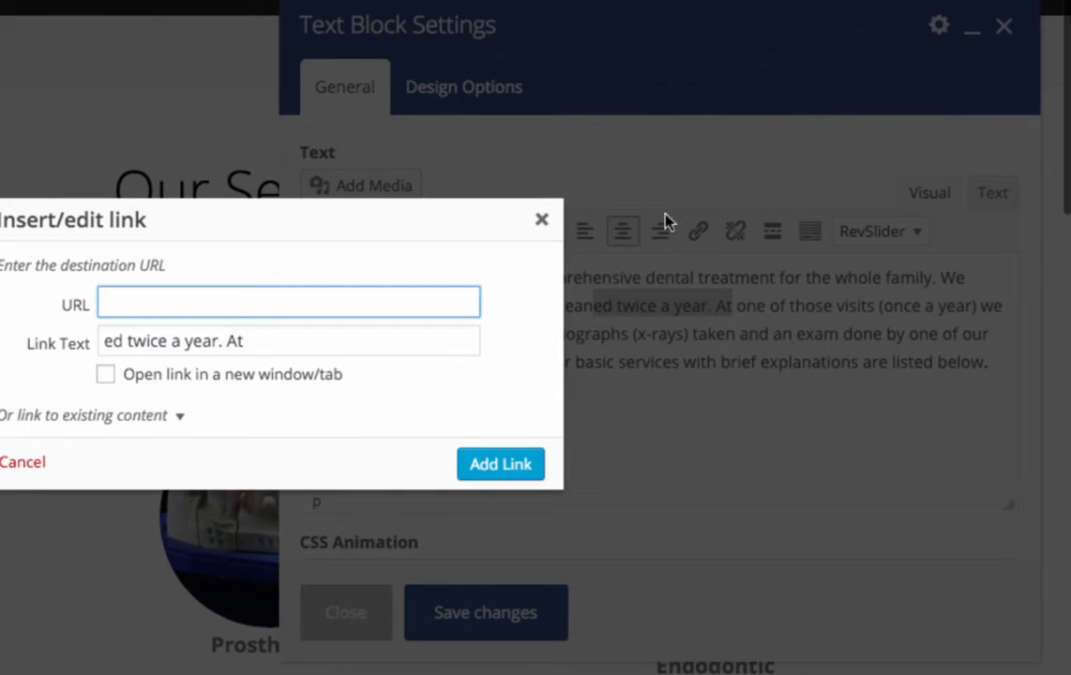
left_click(542, 222)
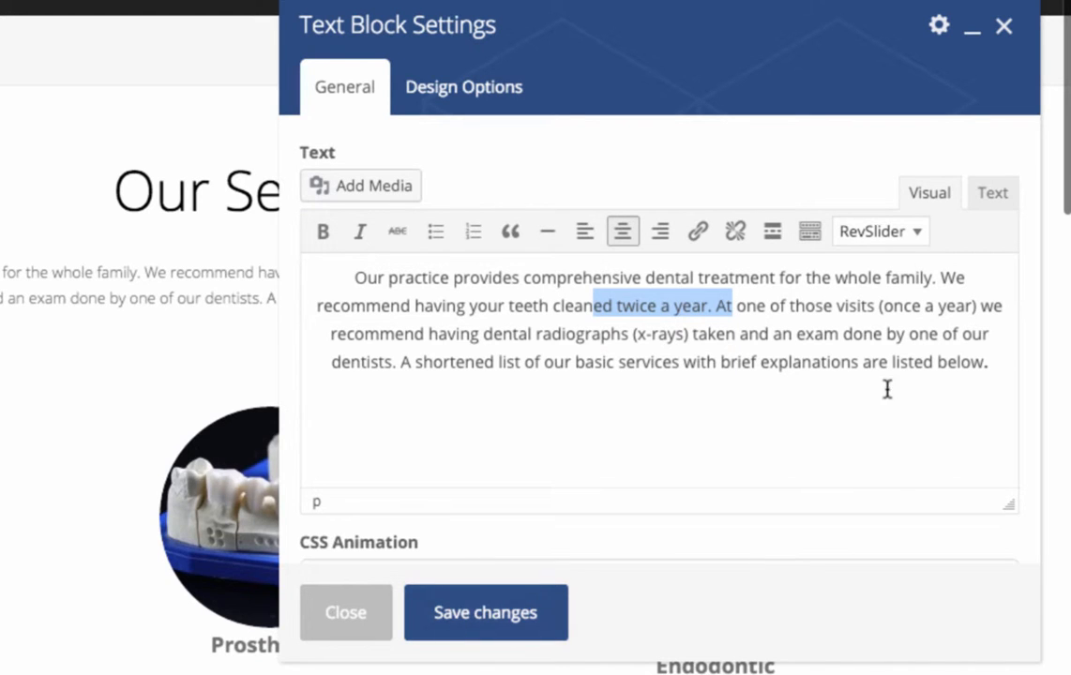
left_click(850, 310)
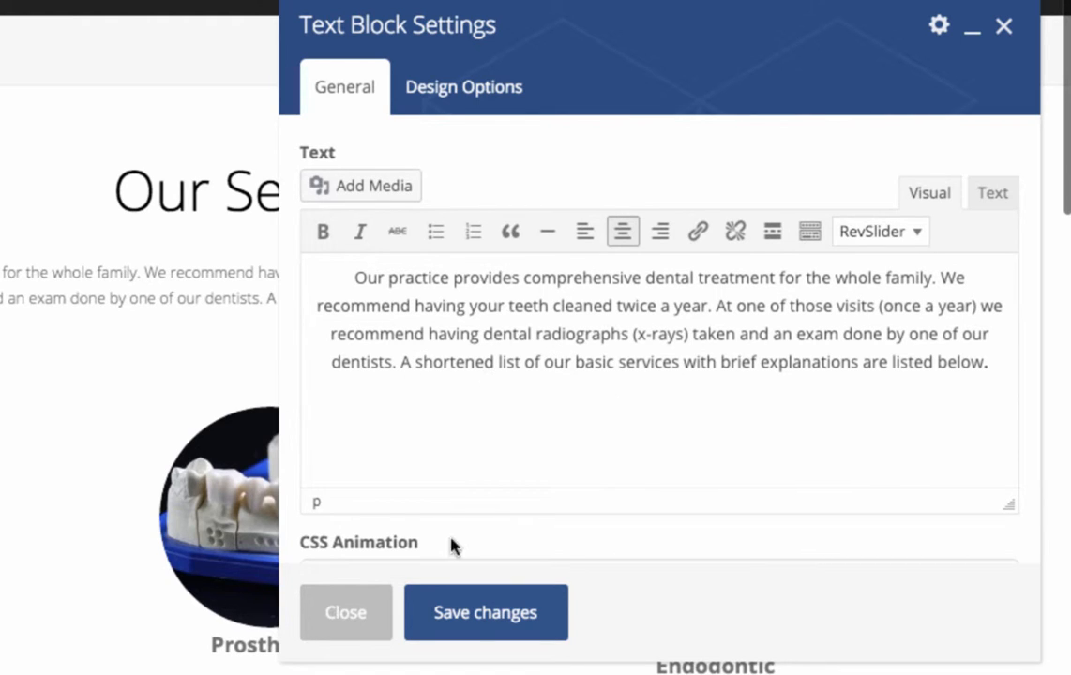
left_click(359, 615)
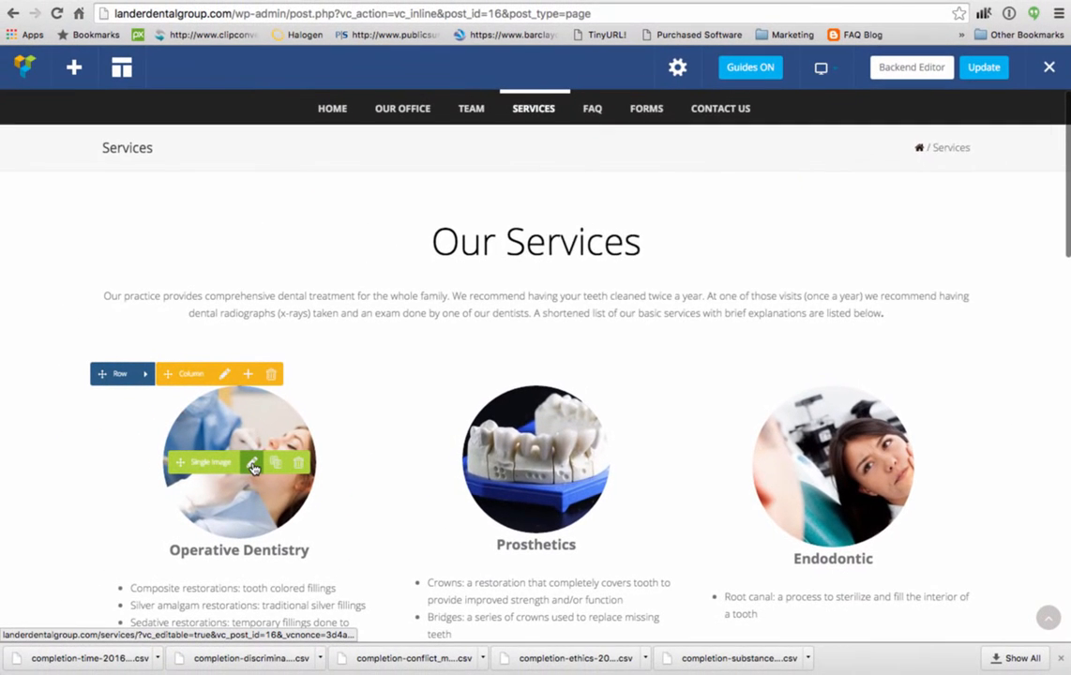
Open the Operative Dentistry image's settings and view the upload and media library choices for a replacement image
left_click(251, 463)
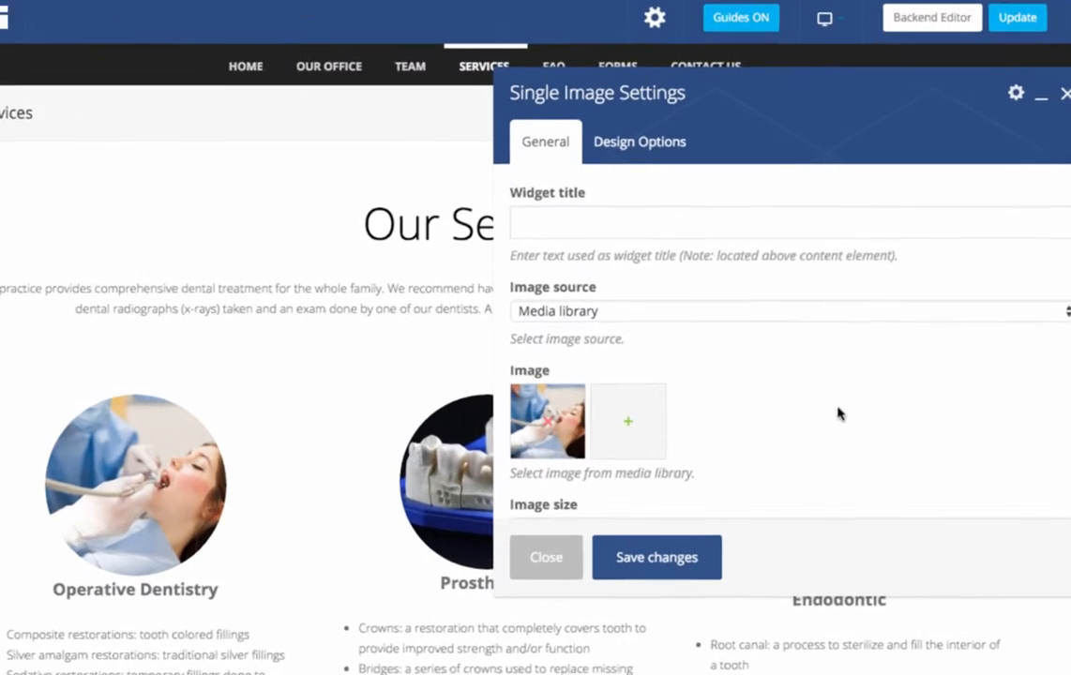
scroll(832, 400, "down", 1)
scroll(847, 428, "up", 1)
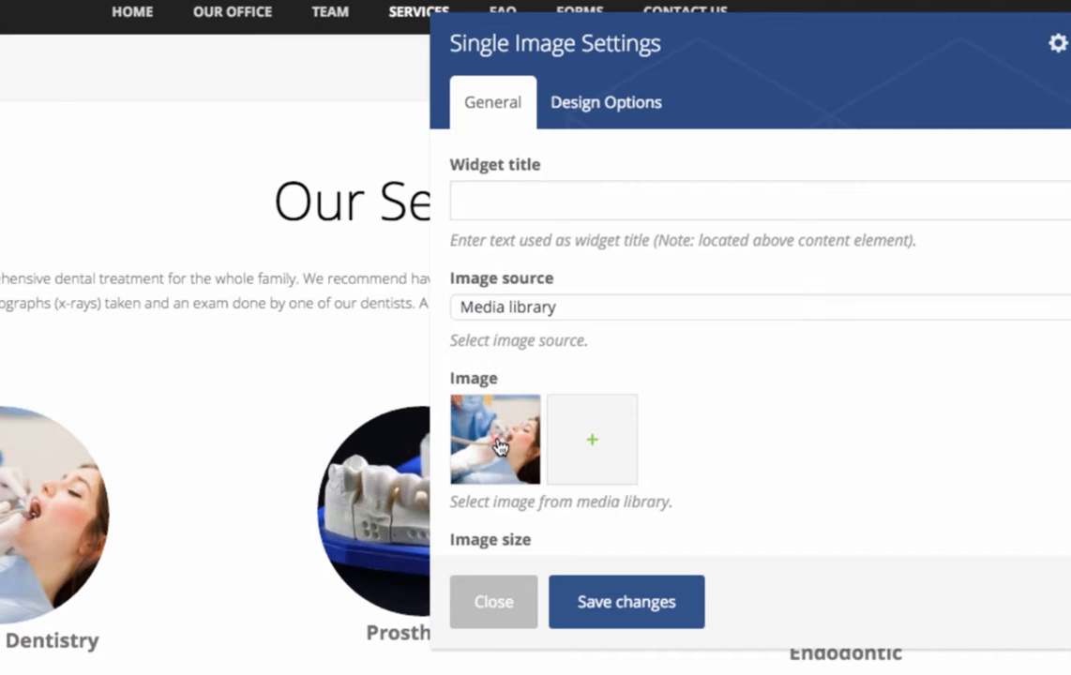
left_click(593, 442)
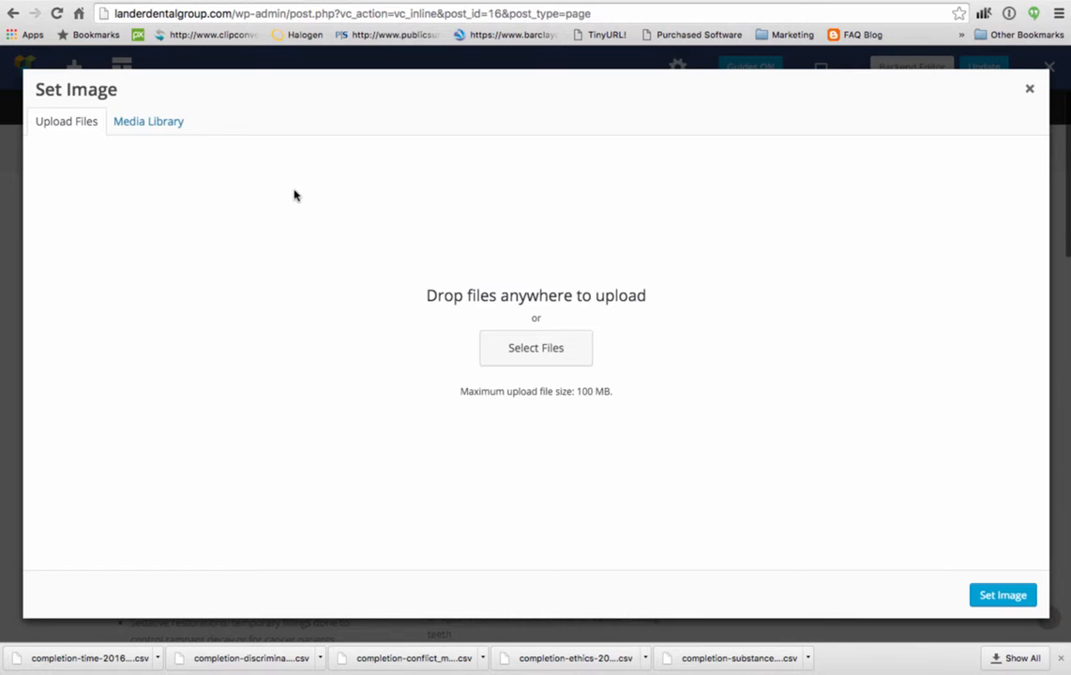
left_click(127, 123)
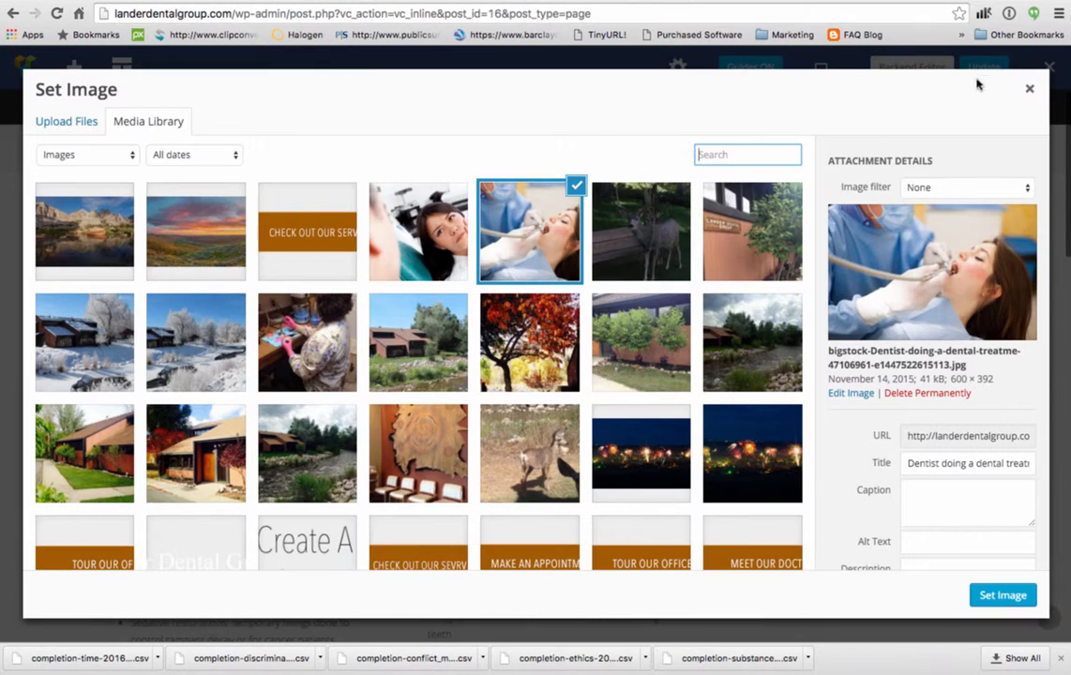
left_click(1029, 89)
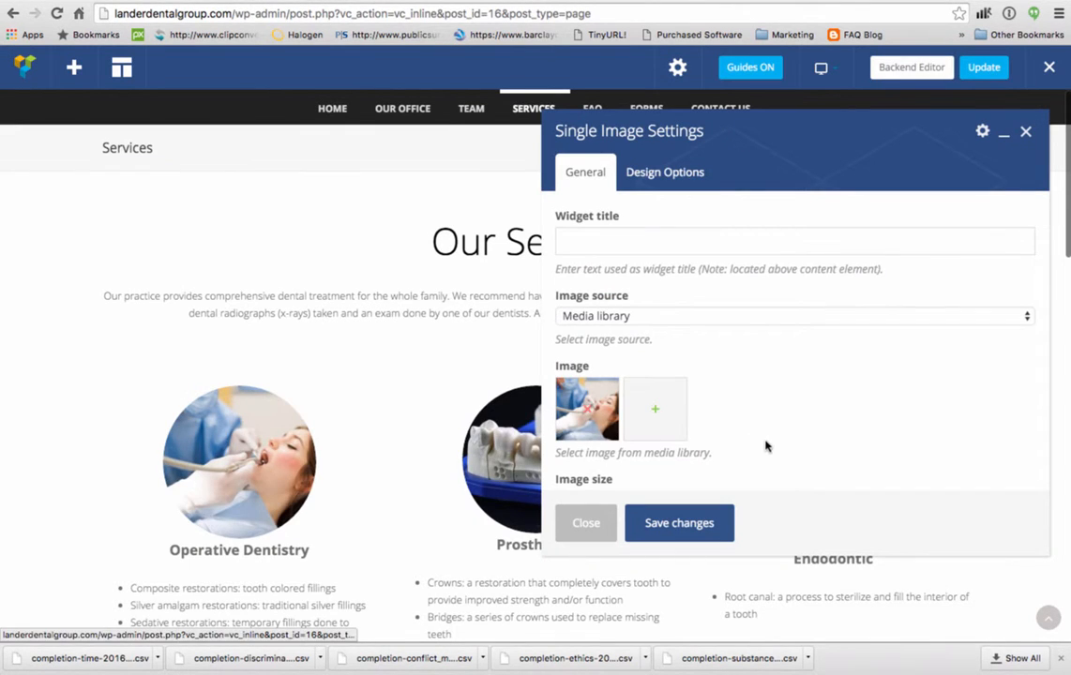
Review the Operative Dentistry image's size, caption, alignment, style, click action and animation settings
scroll(776, 441, "down", 2)
scroll(750, 422, "down", 2)
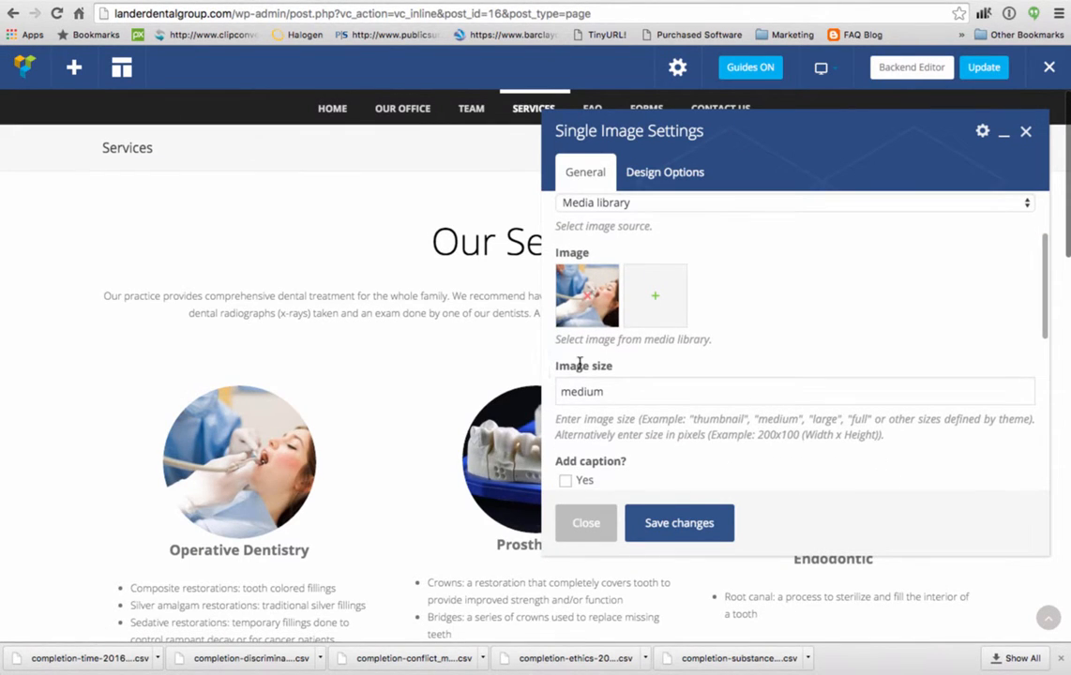
scroll(633, 389, "down", 1)
scroll(715, 401, "down", 3)
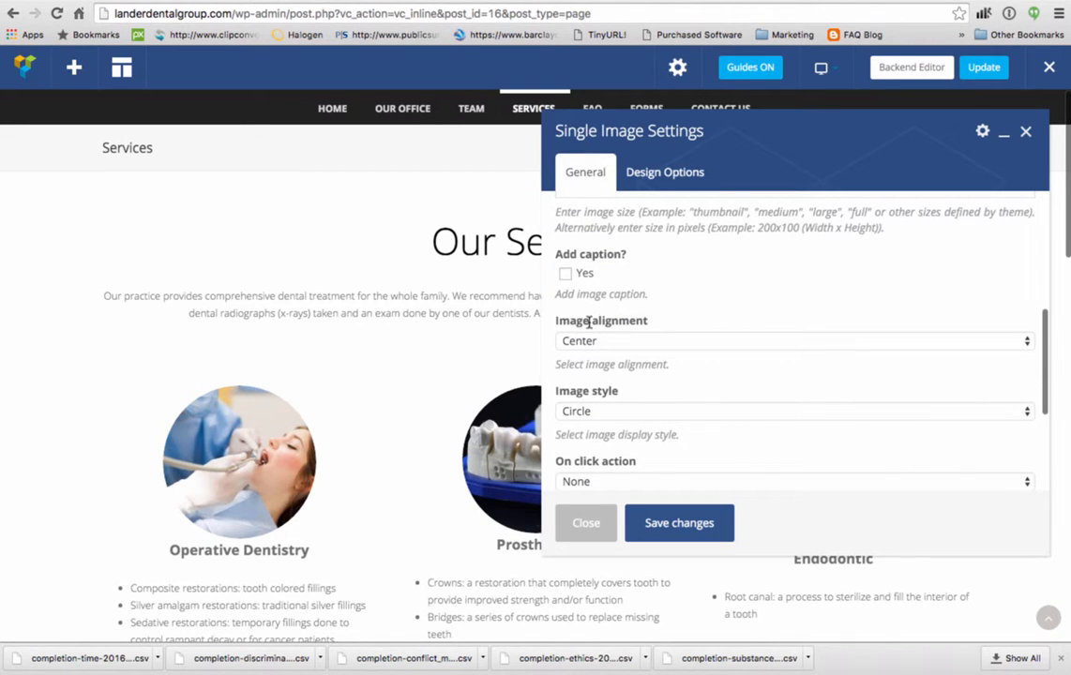
scroll(713, 401, "down", 1)
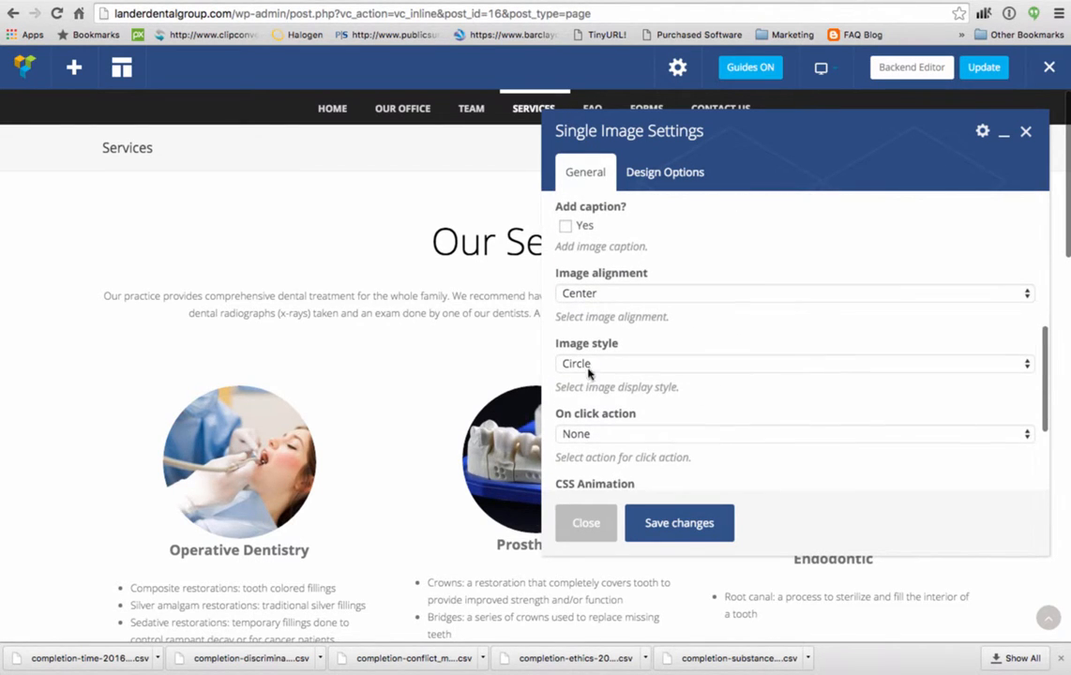
scroll(741, 408, "down", 2)
scroll(746, 413, "down", 1)
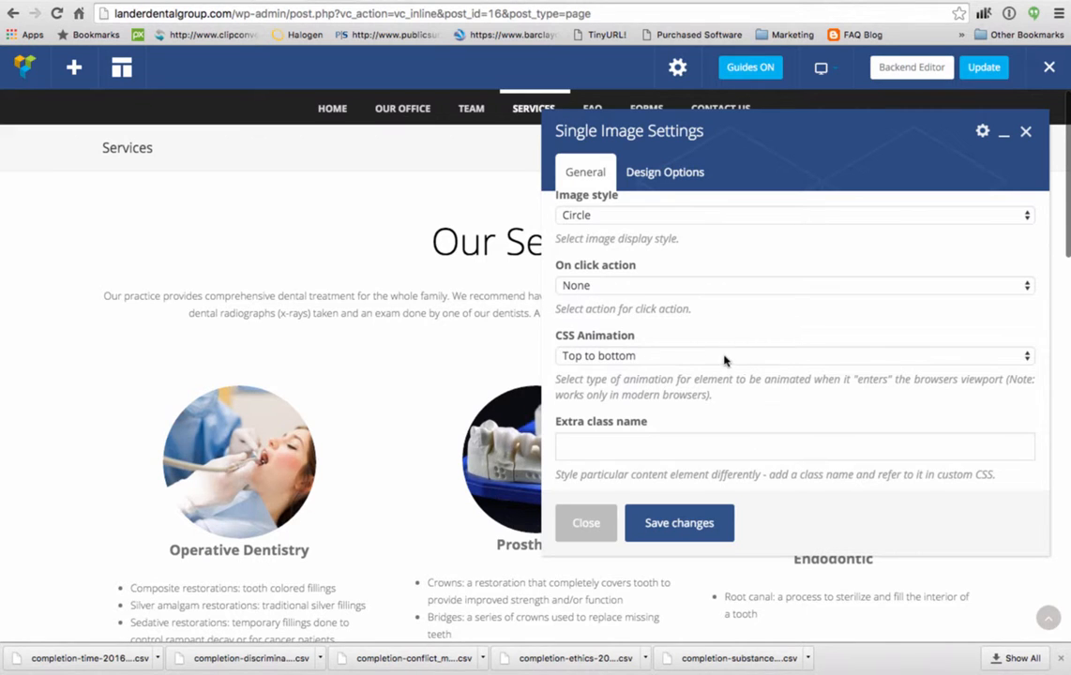
Examine the available image styles and CSS animations for the Operative Dentistry image, then close its settings without saving
scroll(724, 359, "up", 2)
left_click(722, 305)
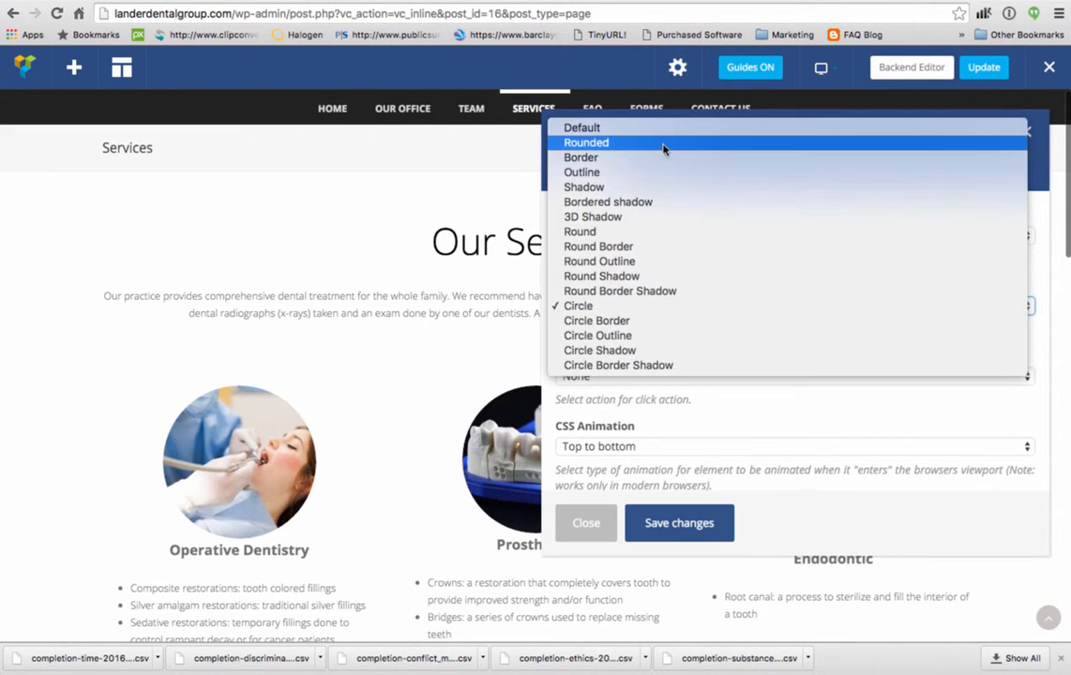
left_click(798, 410)
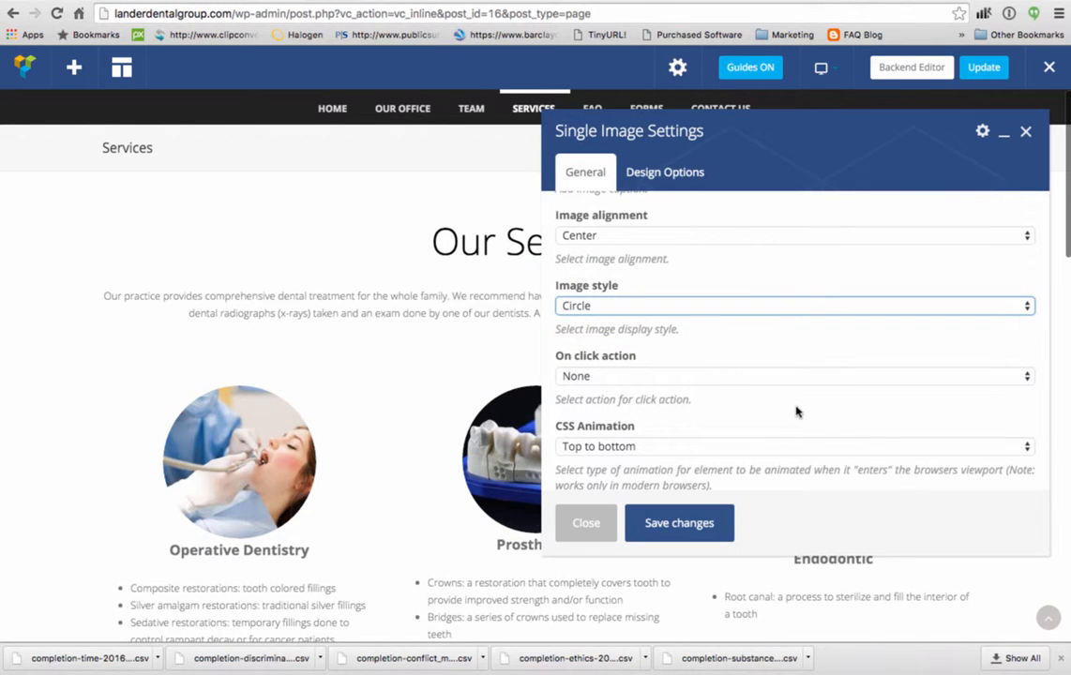
left_click(765, 453)
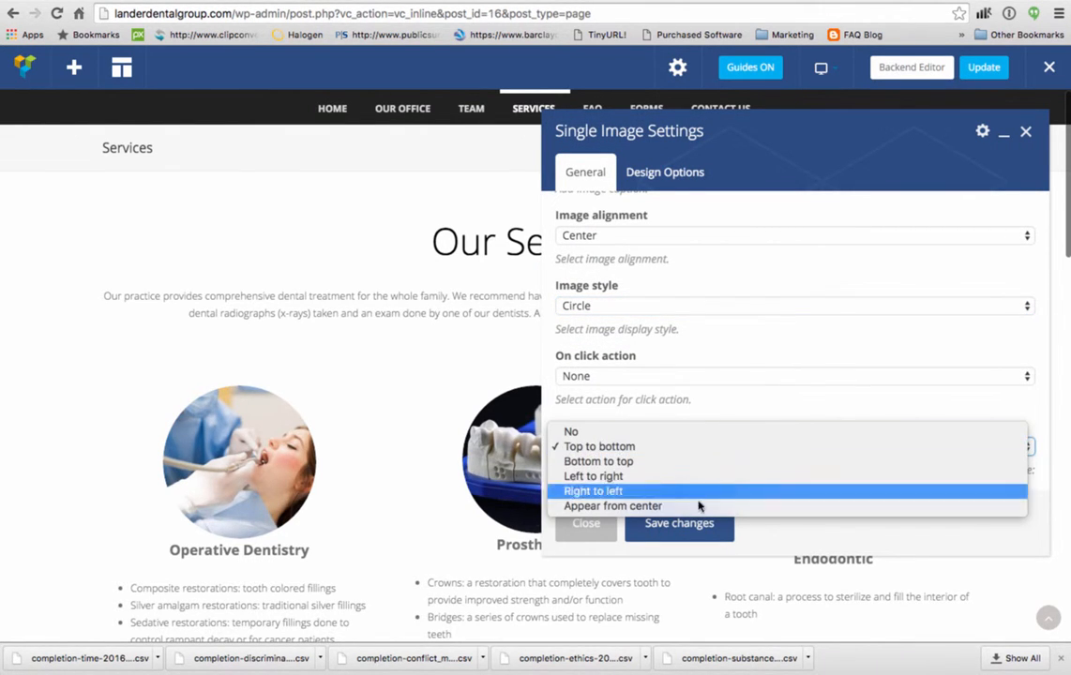
left_click(783, 409)
left_click(585, 522)
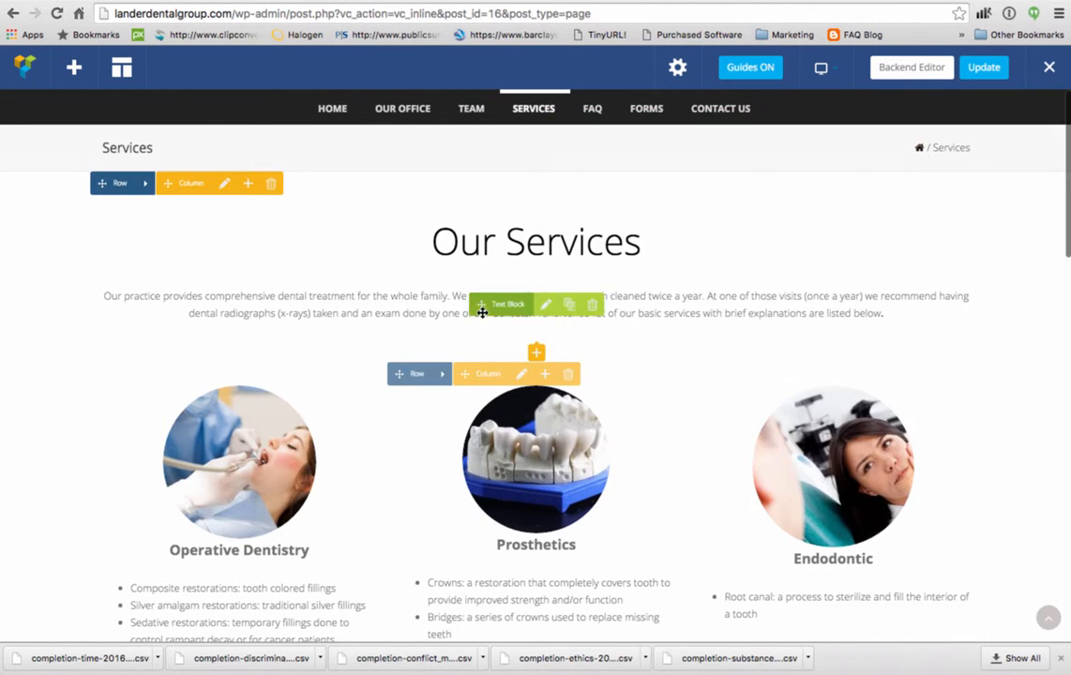
Look over the remaining service sections, update the Services page and open it in the backend editor
scroll(823, 436, "down", 5)
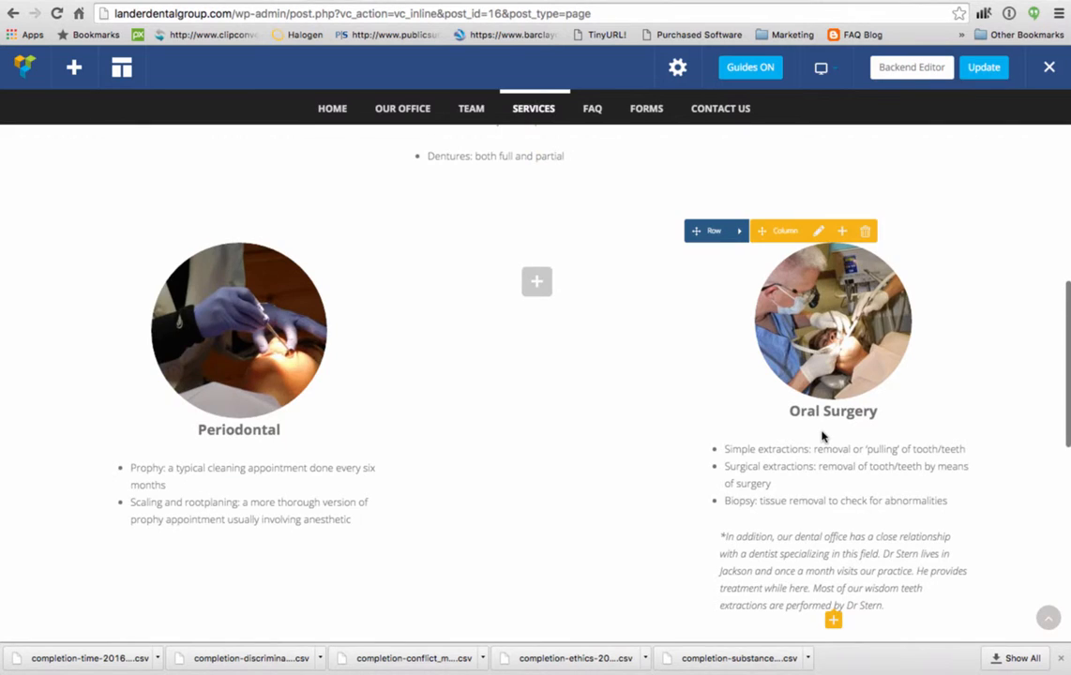
scroll(824, 436, "up", 6)
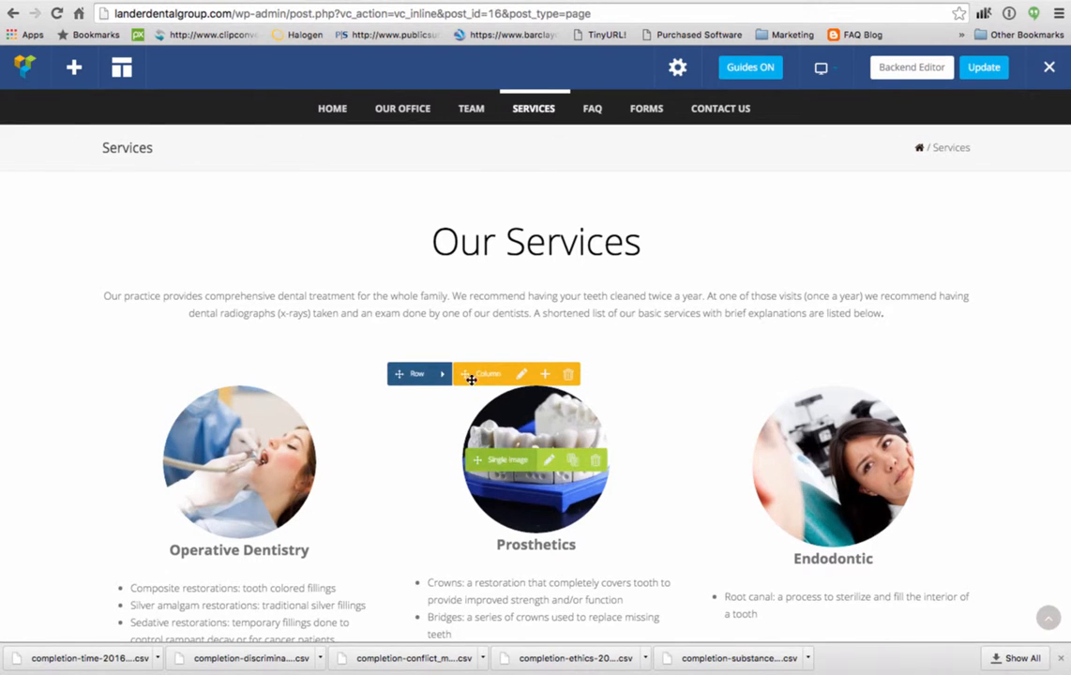
left_click(978, 72)
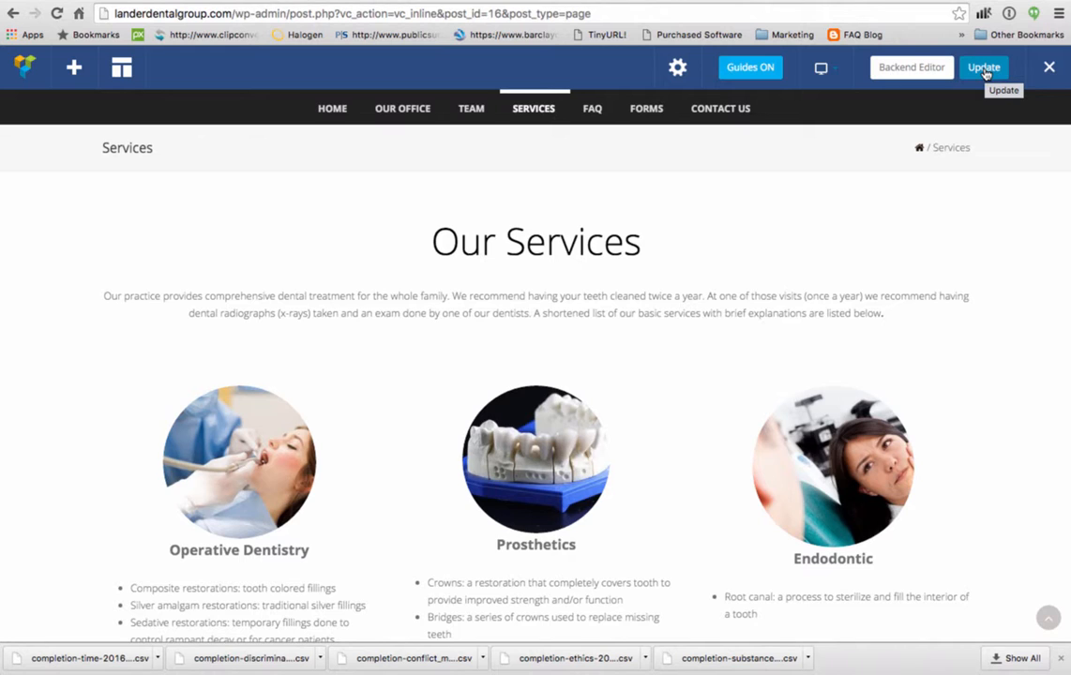
left_click(909, 70)
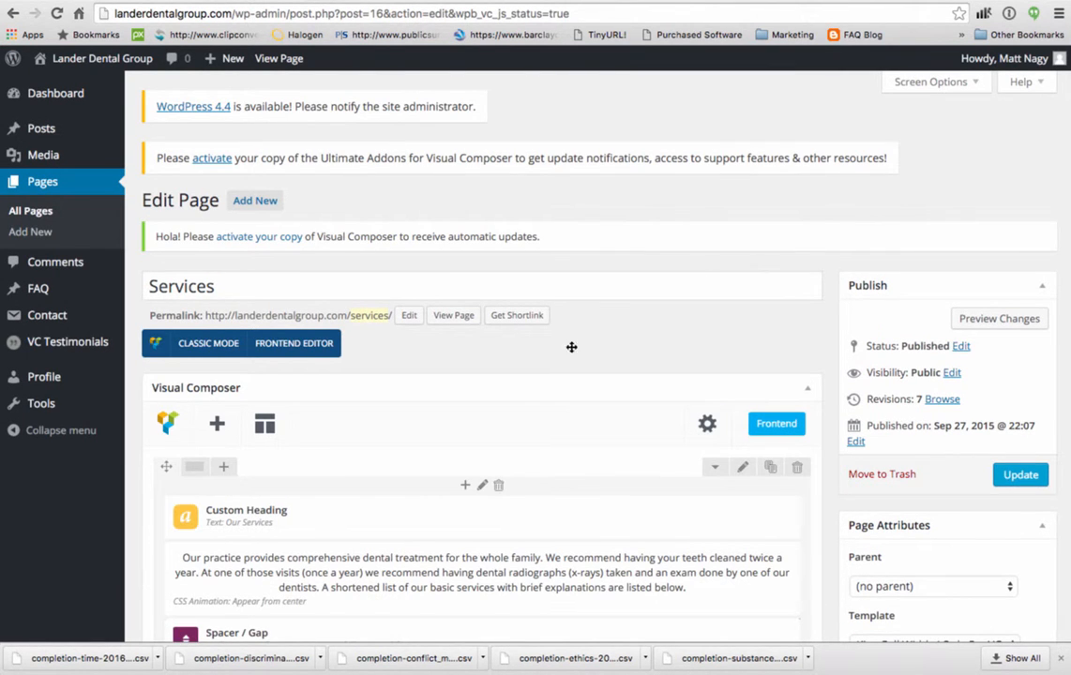
Look over the service rows and change the Operative Dentistry, Prosthetics and Endodontic row to a four-column layout
scroll(504, 447, "down", 10)
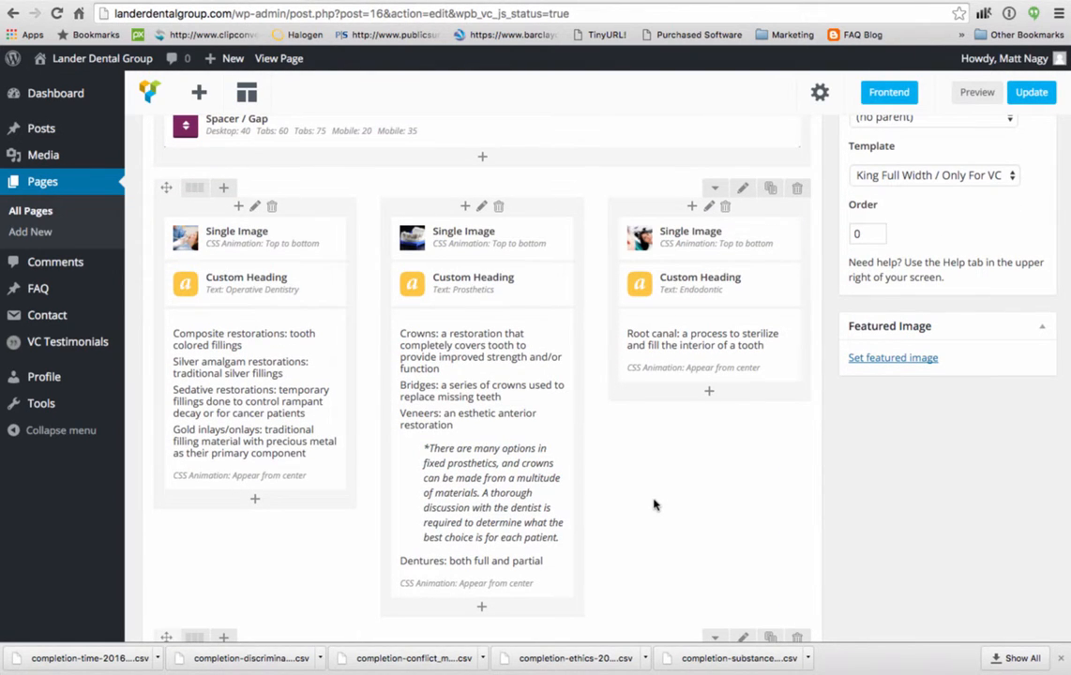
scroll(645, 494, "down", 7)
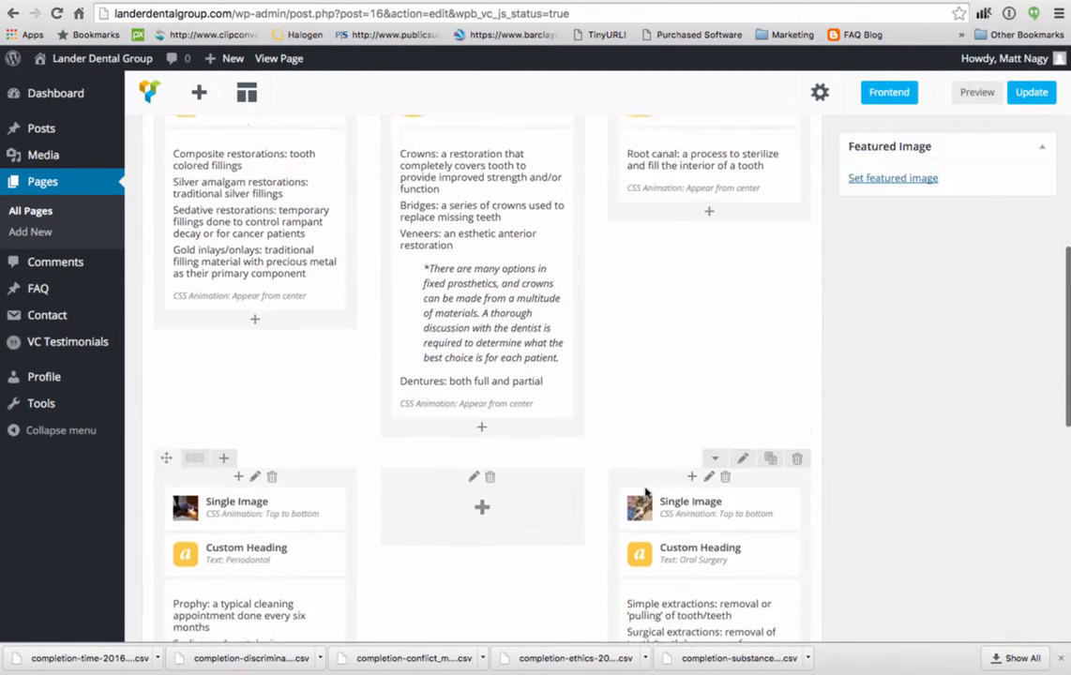
scroll(488, 504, "up", 8)
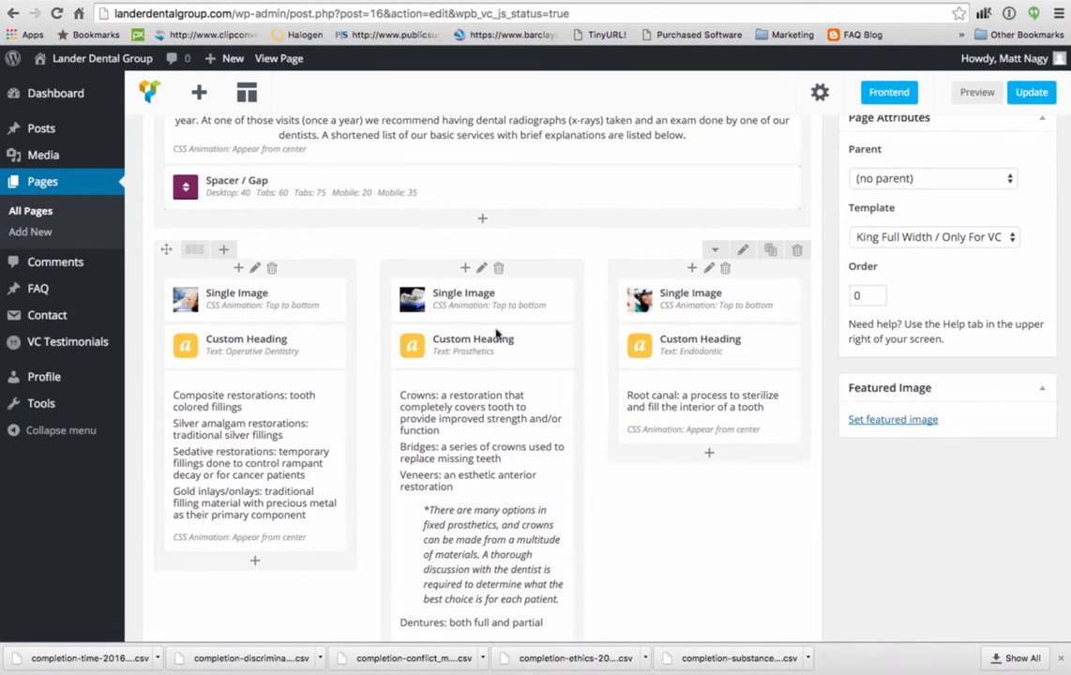
mouse_move(199, 256)
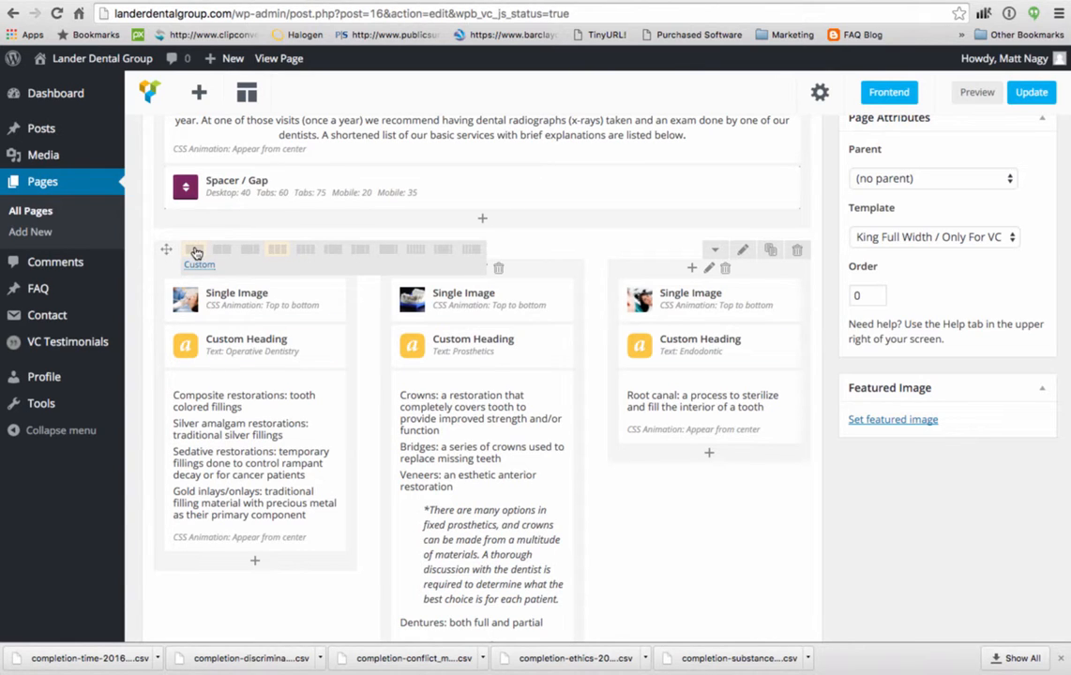
left_click(306, 252)
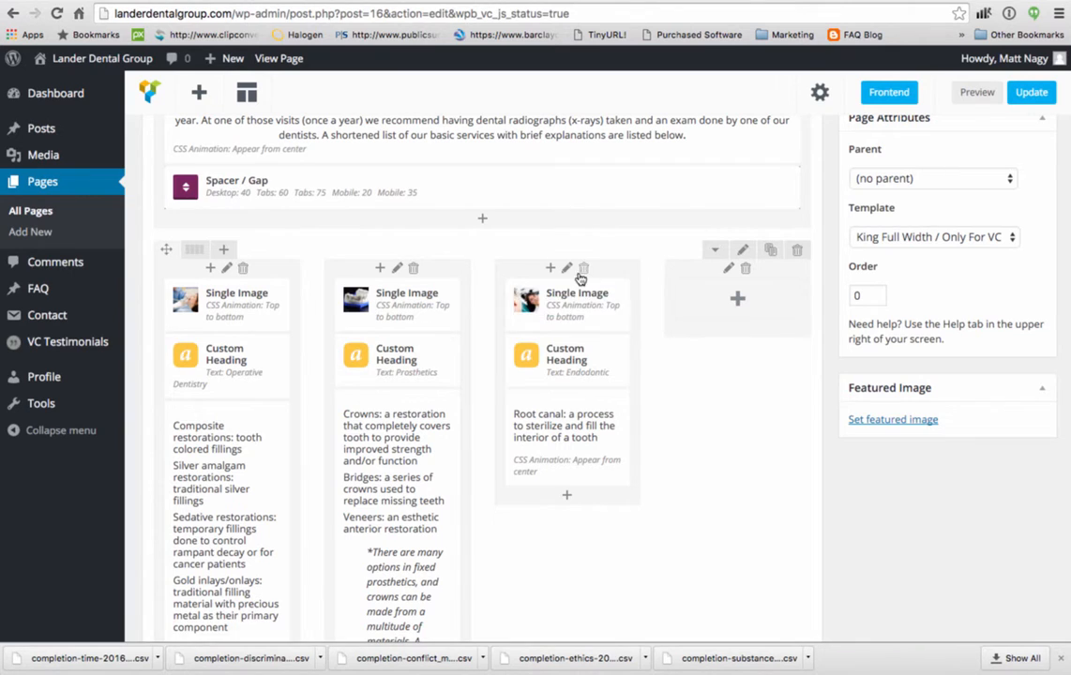
Clone the Endodontic column's single image and move the copy into the empty fourth column
left_click_drag(574, 293, 534, 304)
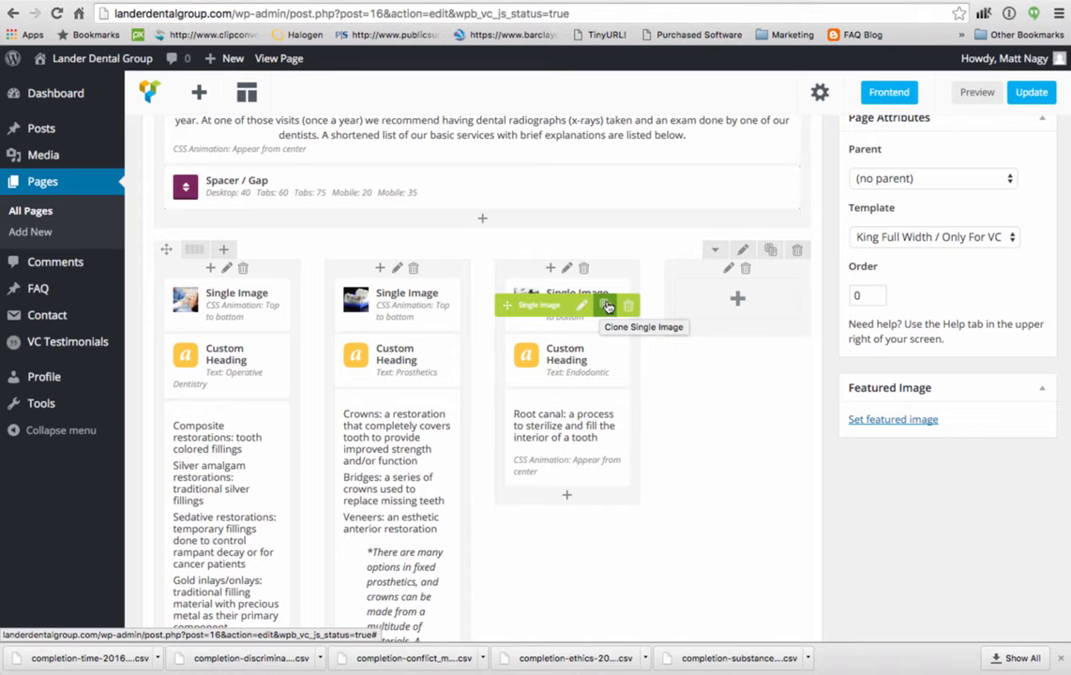
left_click(606, 305)
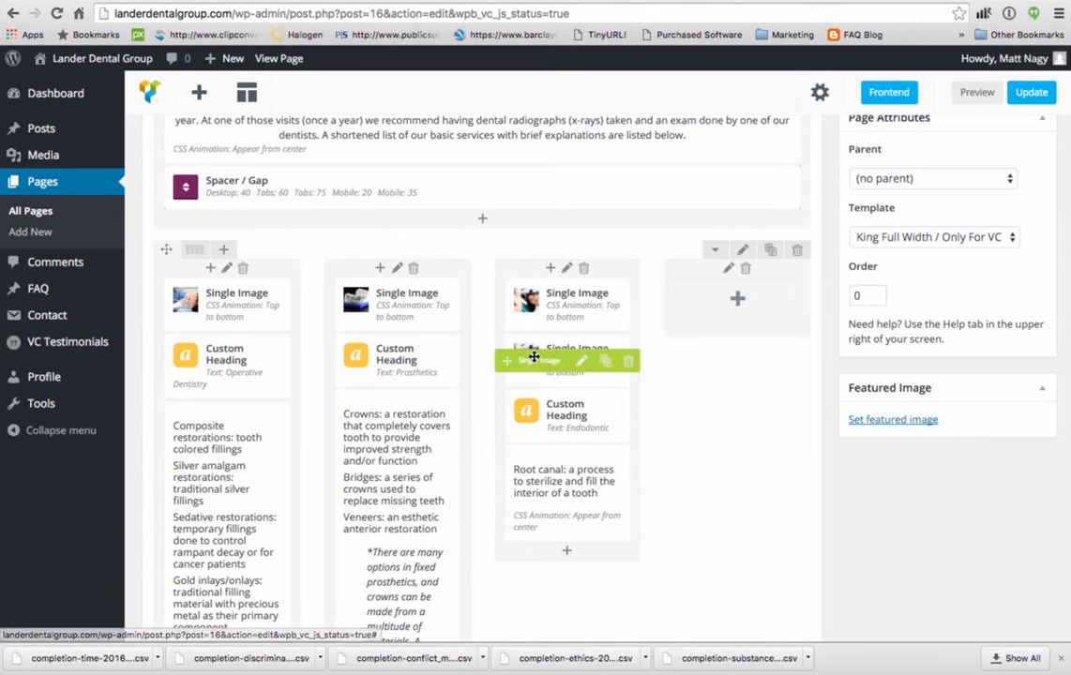
left_click_drag(508, 360, 705, 300)
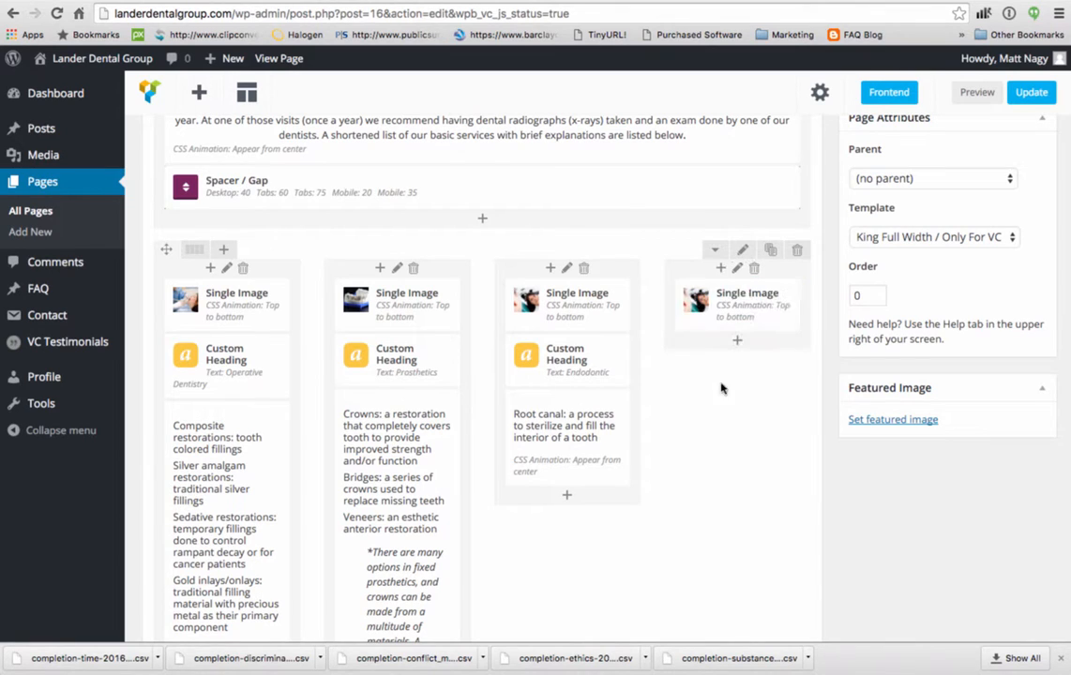
Add a Custom Heading element with its default text and settings below the image in the fourth column
left_click(738, 342)
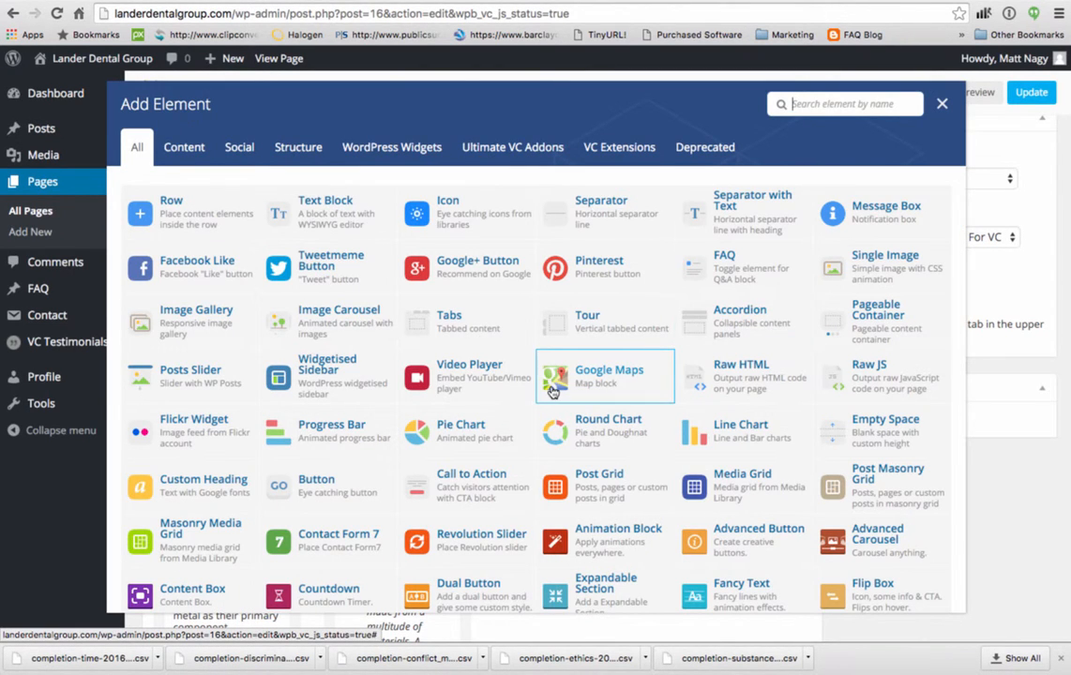
scroll(552, 392, "down", 2)
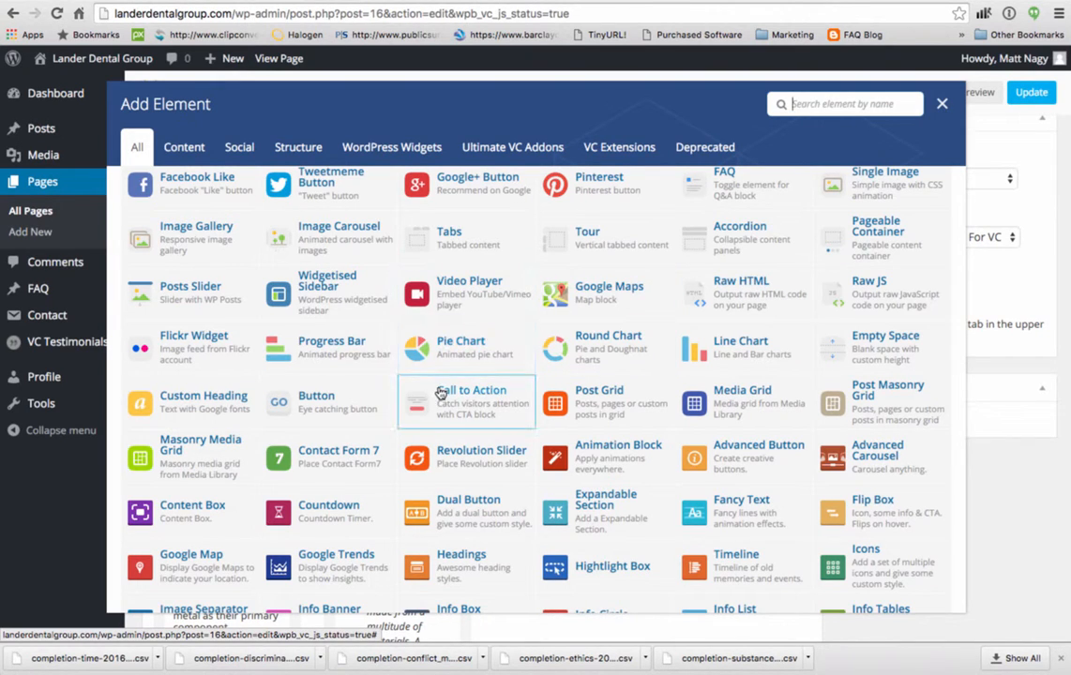
left_click(198, 406)
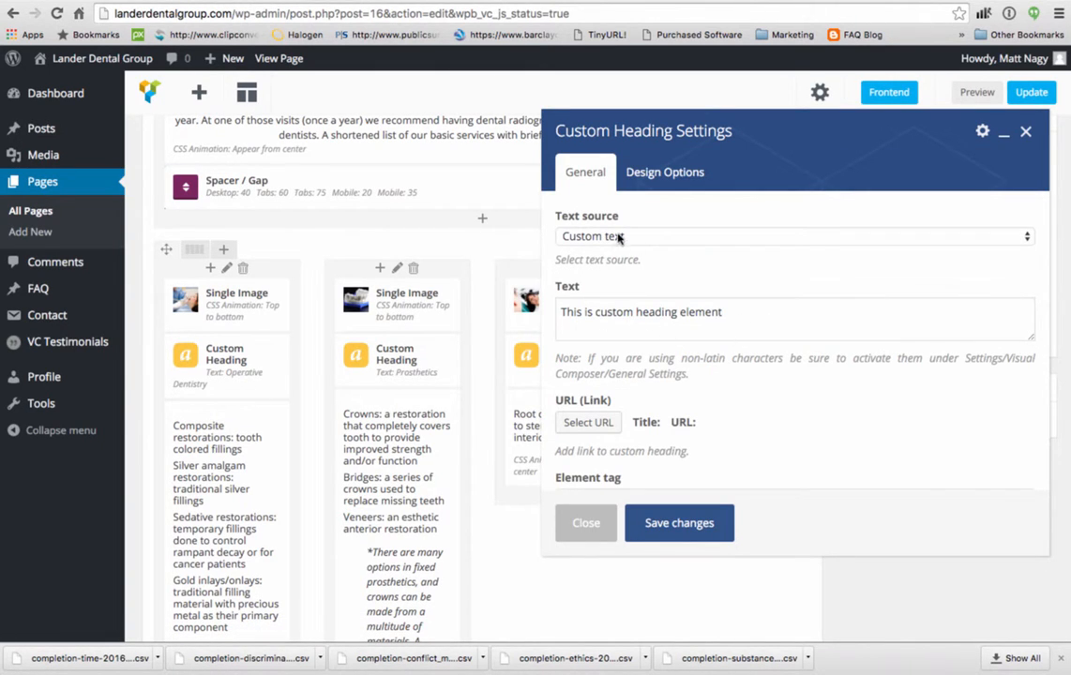
scroll(808, 416, "down", 4)
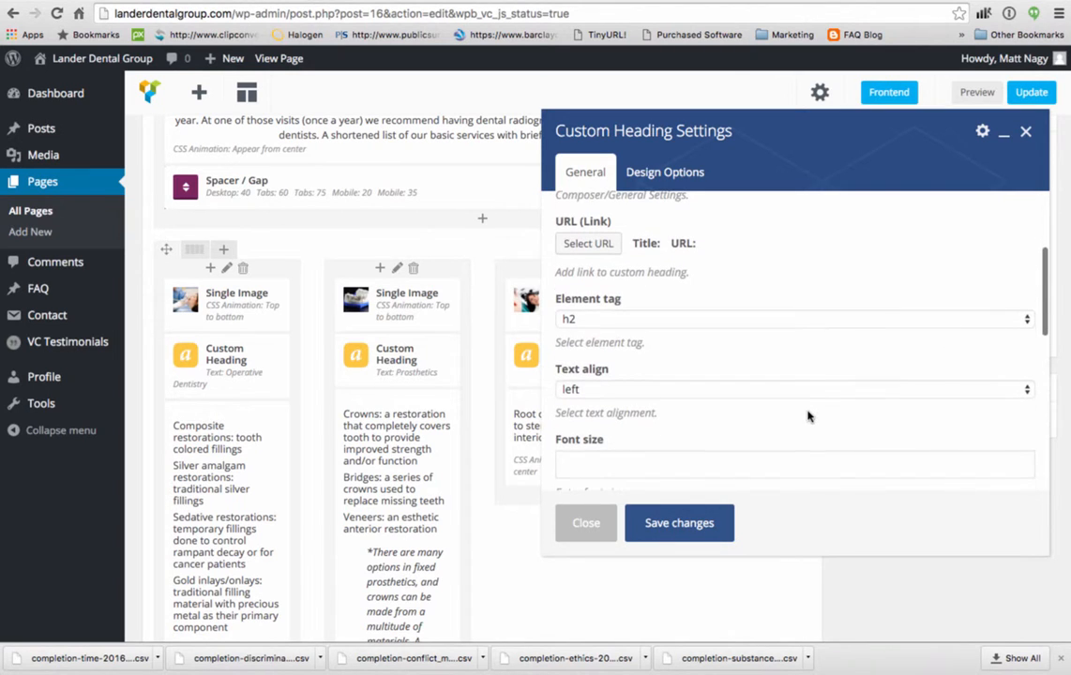
scroll(710, 309, "down", 5)
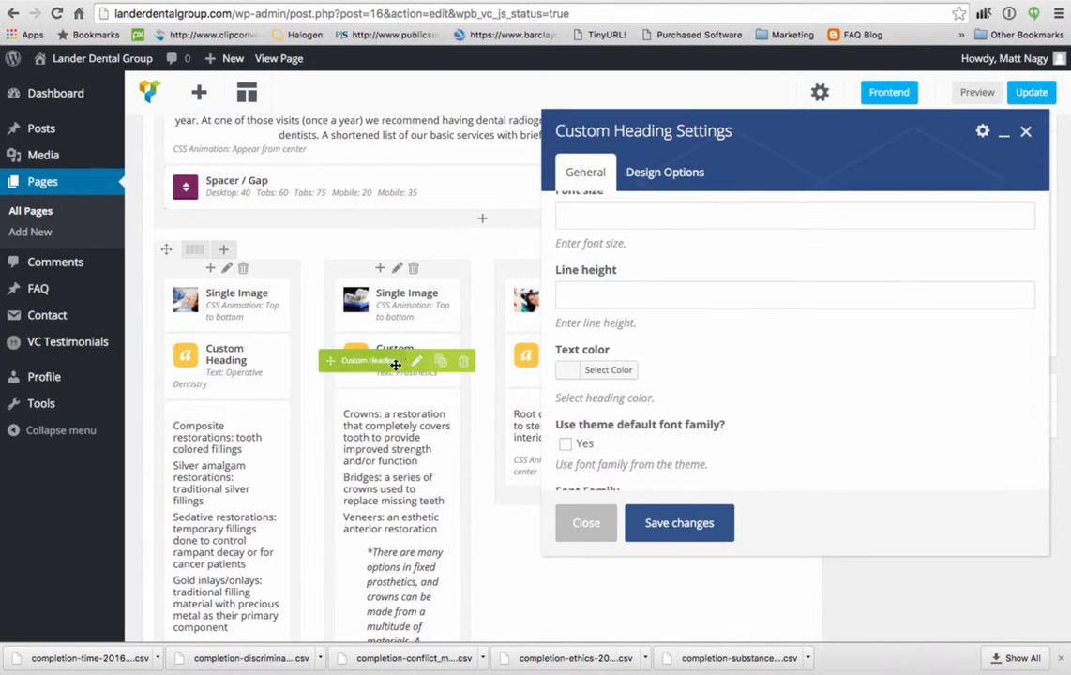
left_click(685, 525)
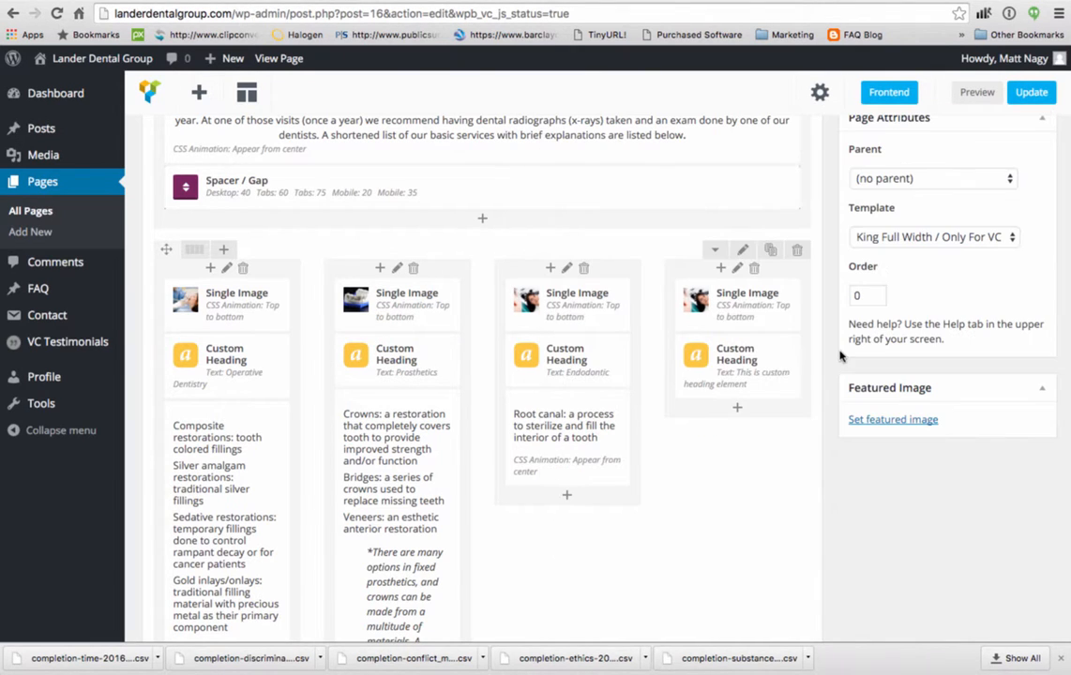
Preview the Services page changes, compare the fourth column with the other service columns, and return to the backend editor
mouse_move(745, 346)
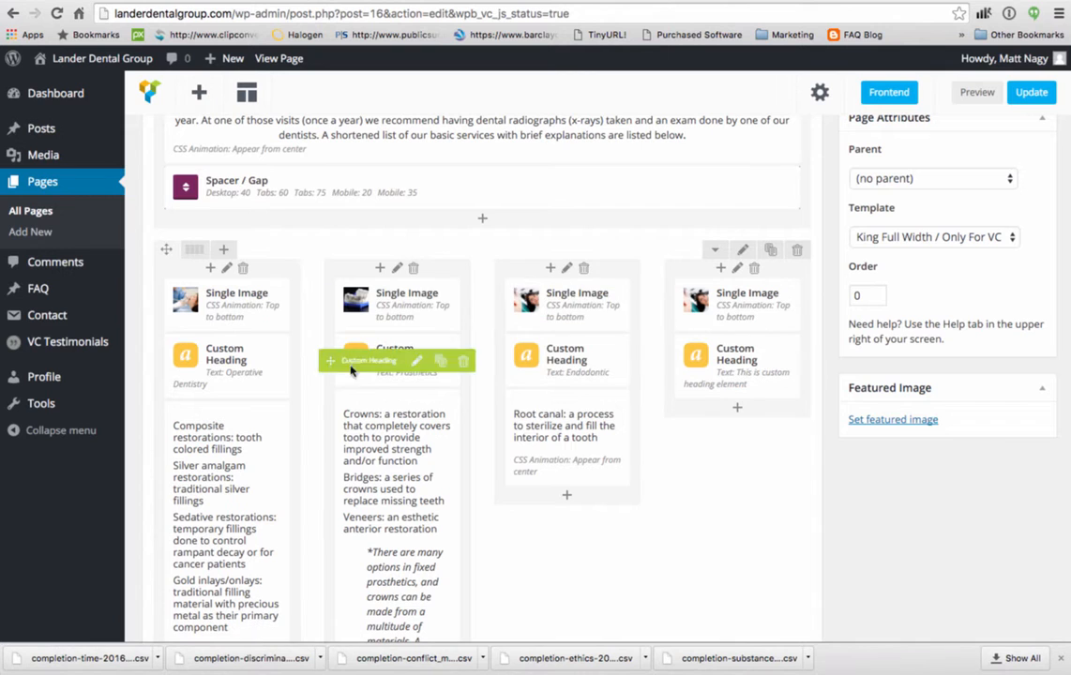
mouse_move(552, 345)
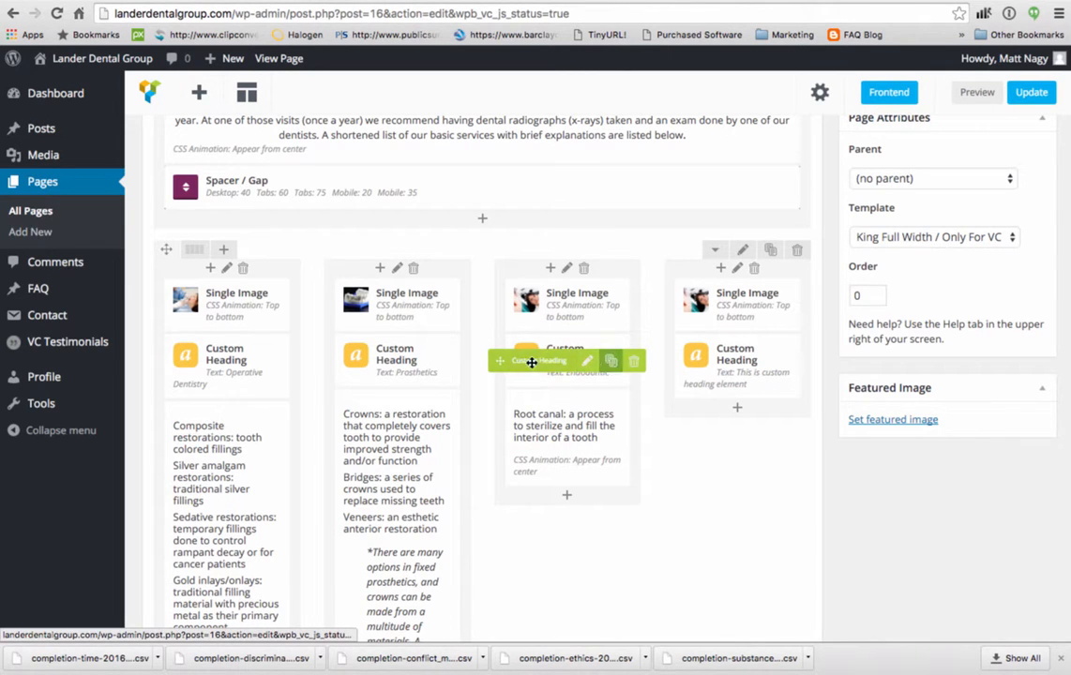
mouse_move(708, 357)
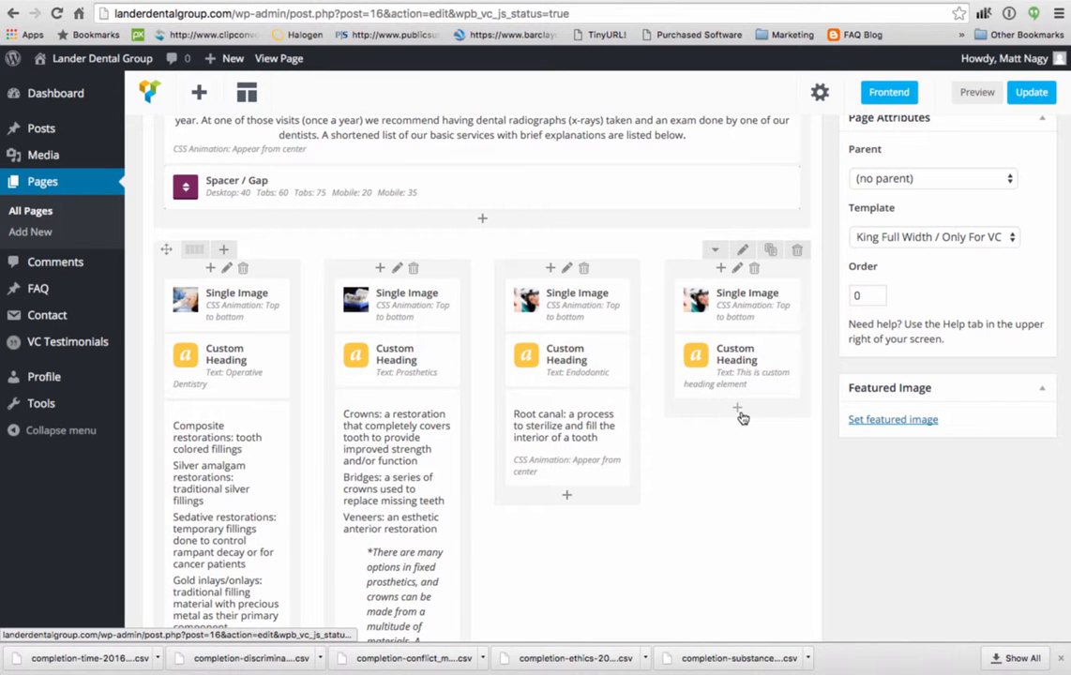
scroll(677, 448, "up", 3)
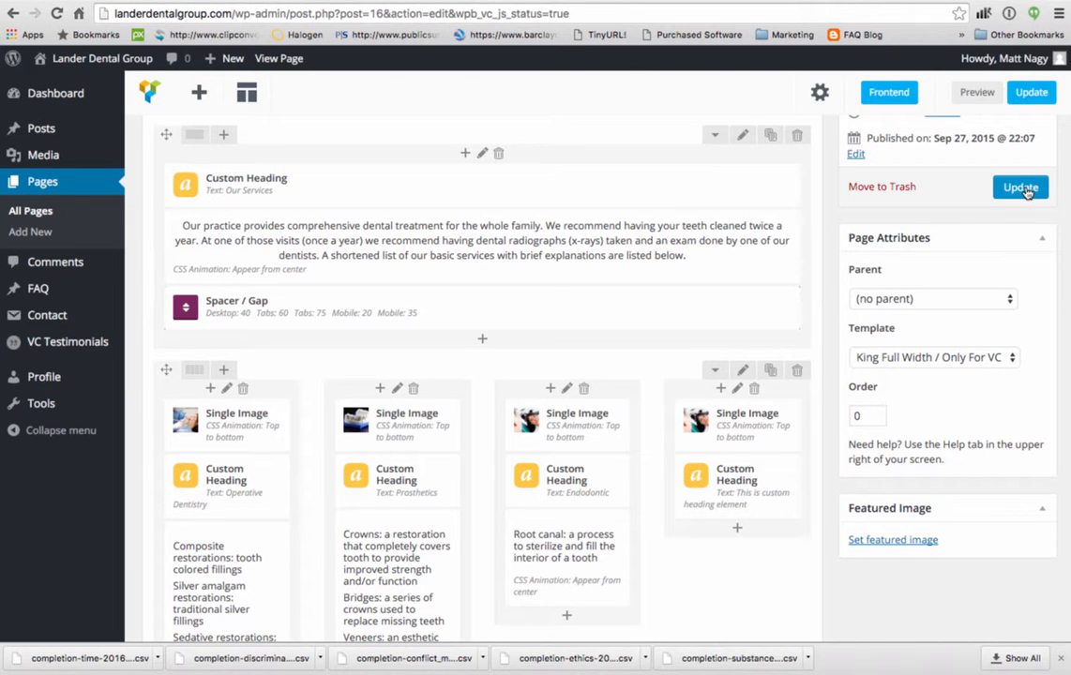
scroll(686, 319, "up", 5)
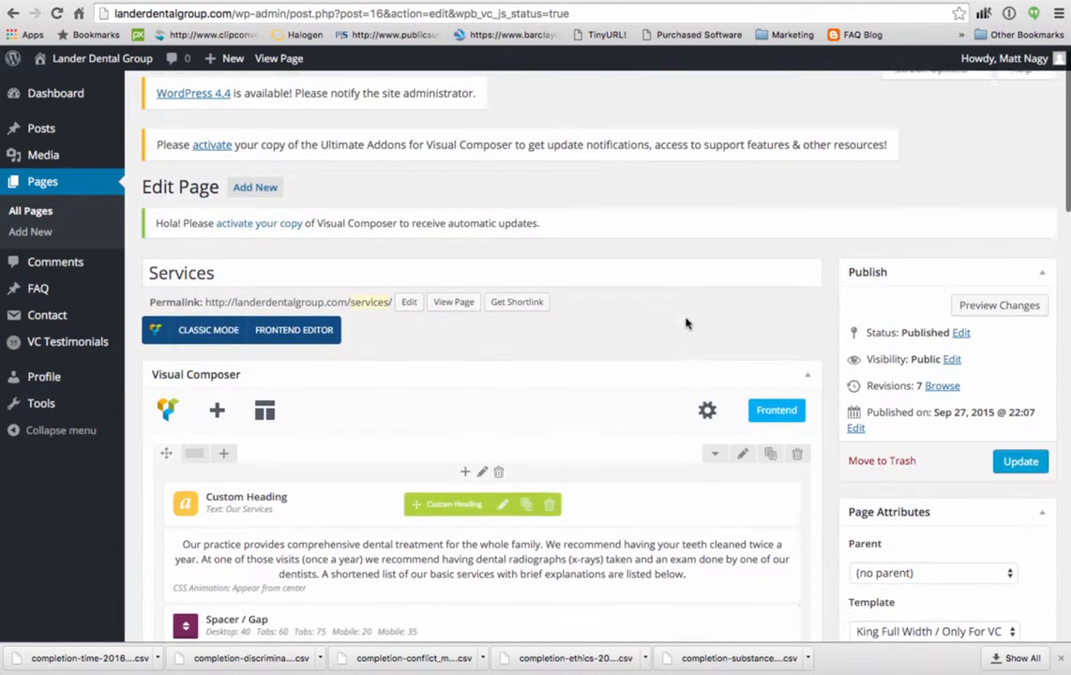
left_click(993, 320)
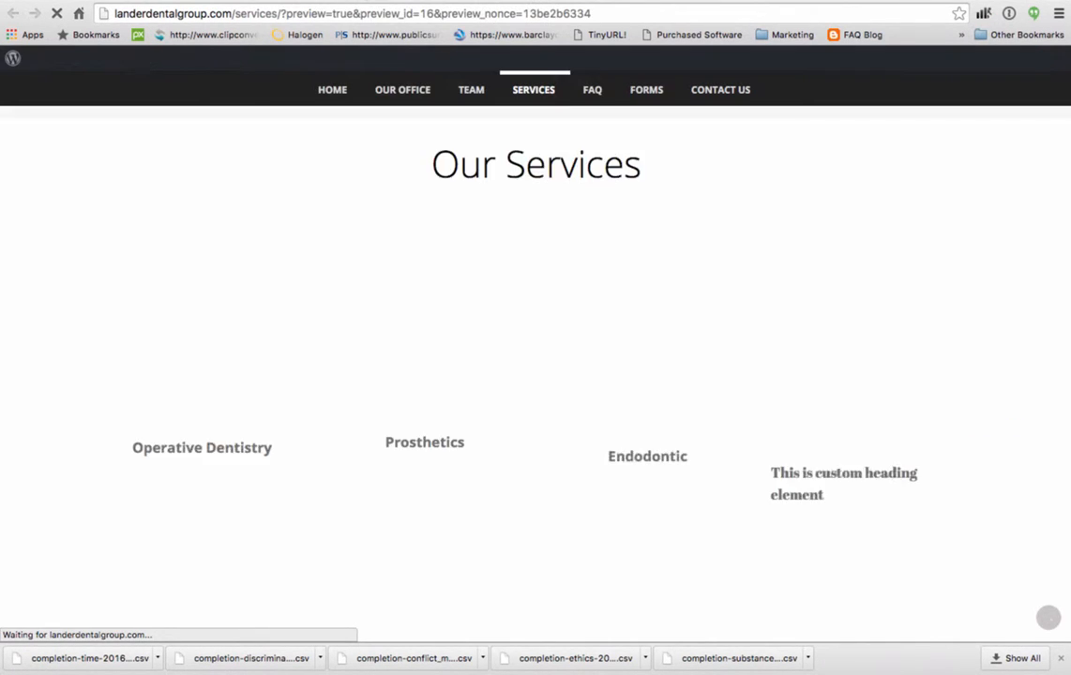
scroll(778, 445, "down", 5)
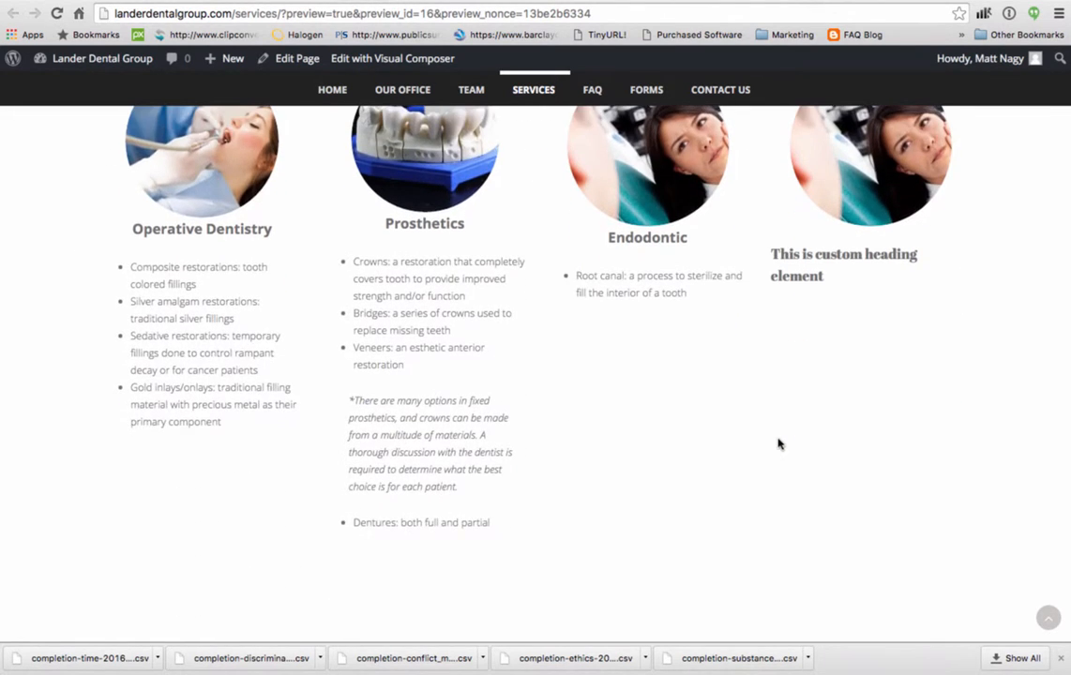
scroll(831, 359, "up", 5)
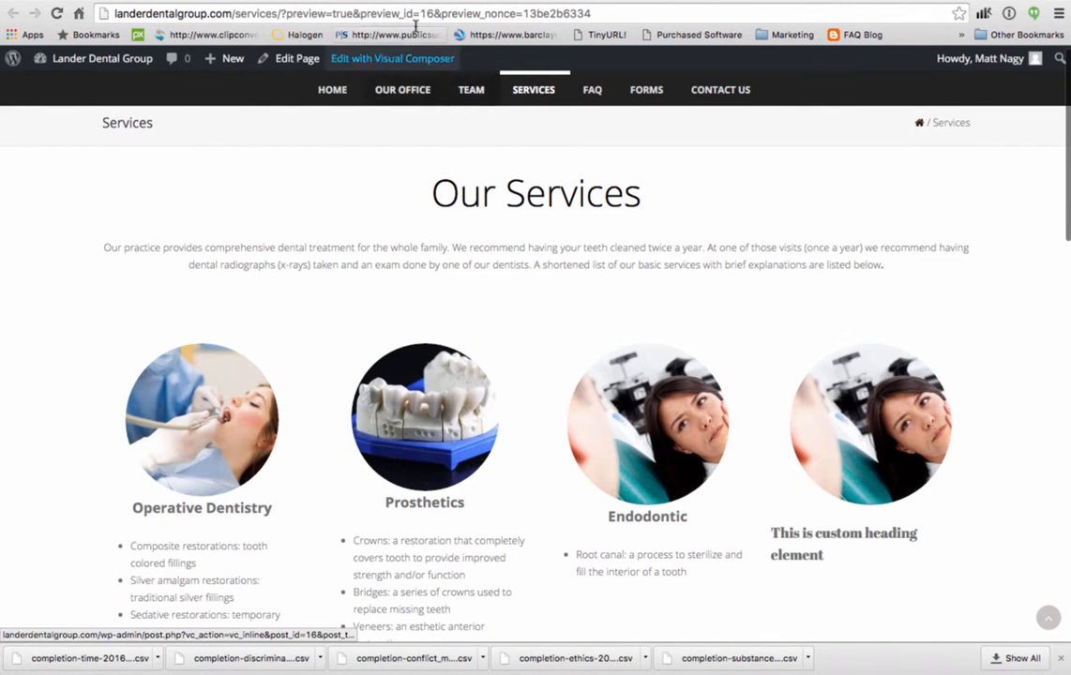
left_click(381, 1)
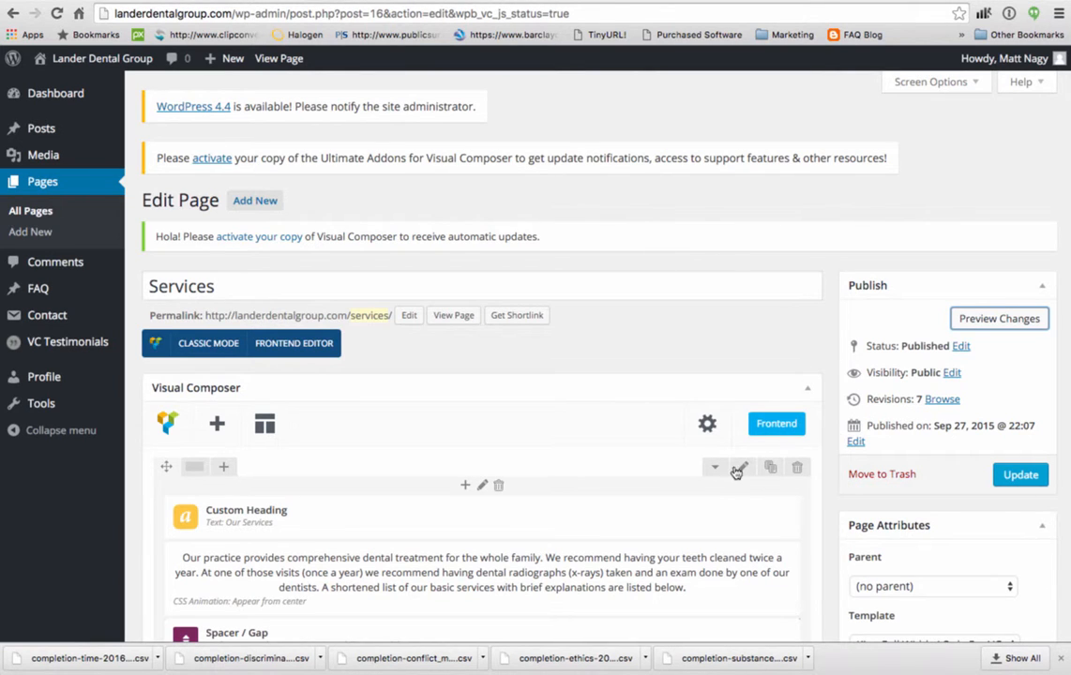
Leave the Services page editor for the list of all pages, discarding the unsaved changes
scroll(695, 483, "down", 10)
scroll(695, 484, "up", 10)
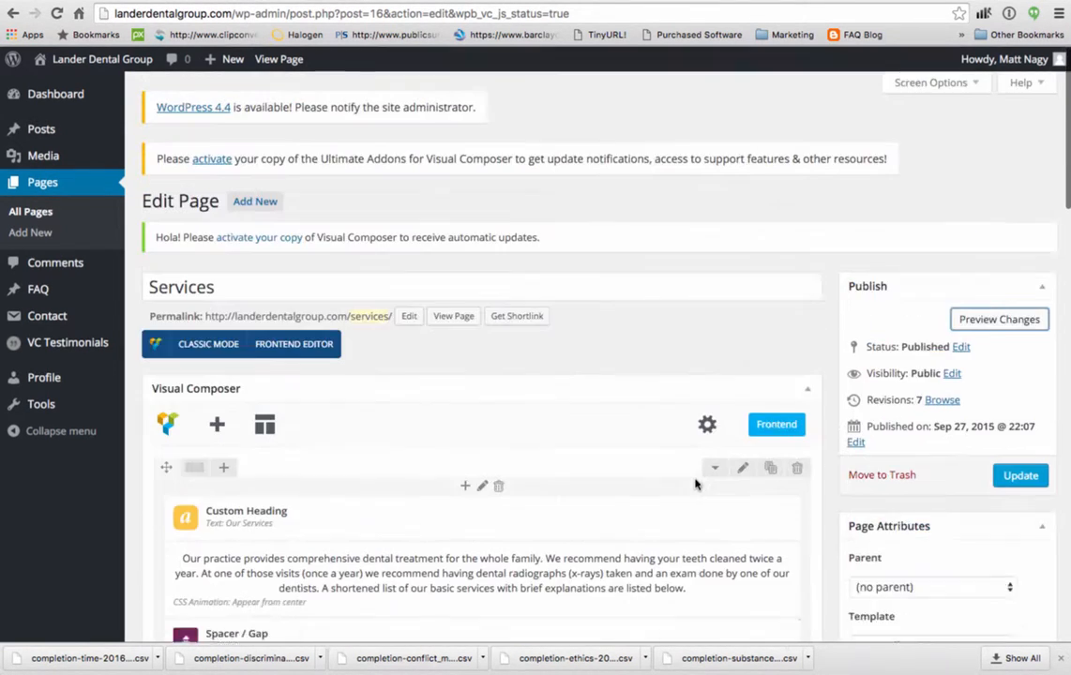
left_click(45, 187)
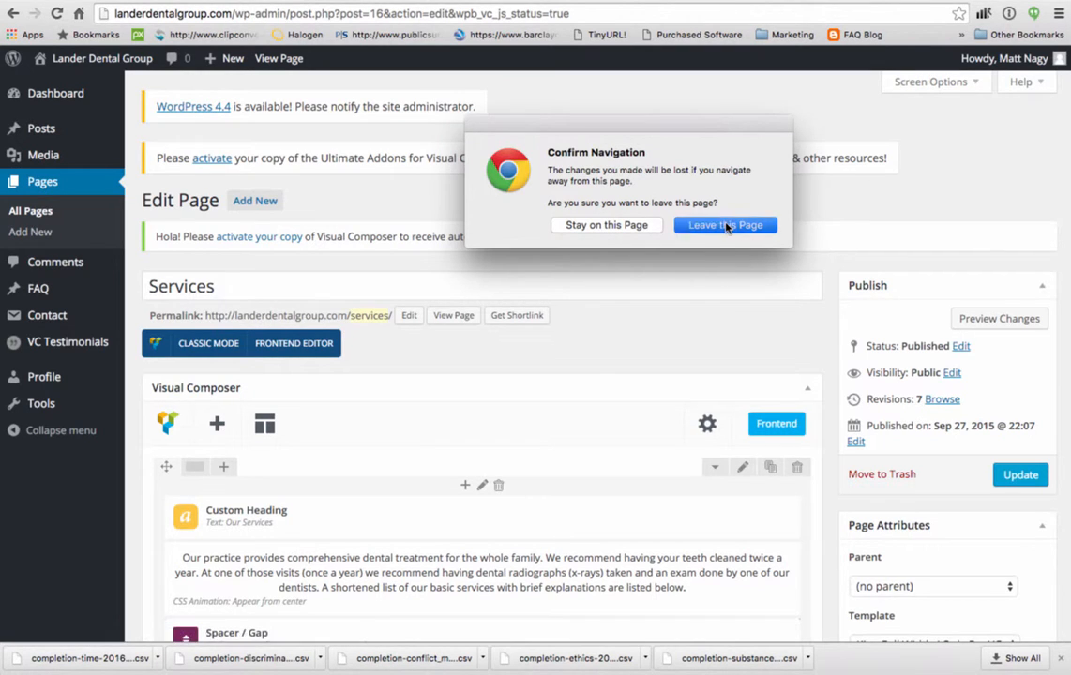
left_click(726, 226)
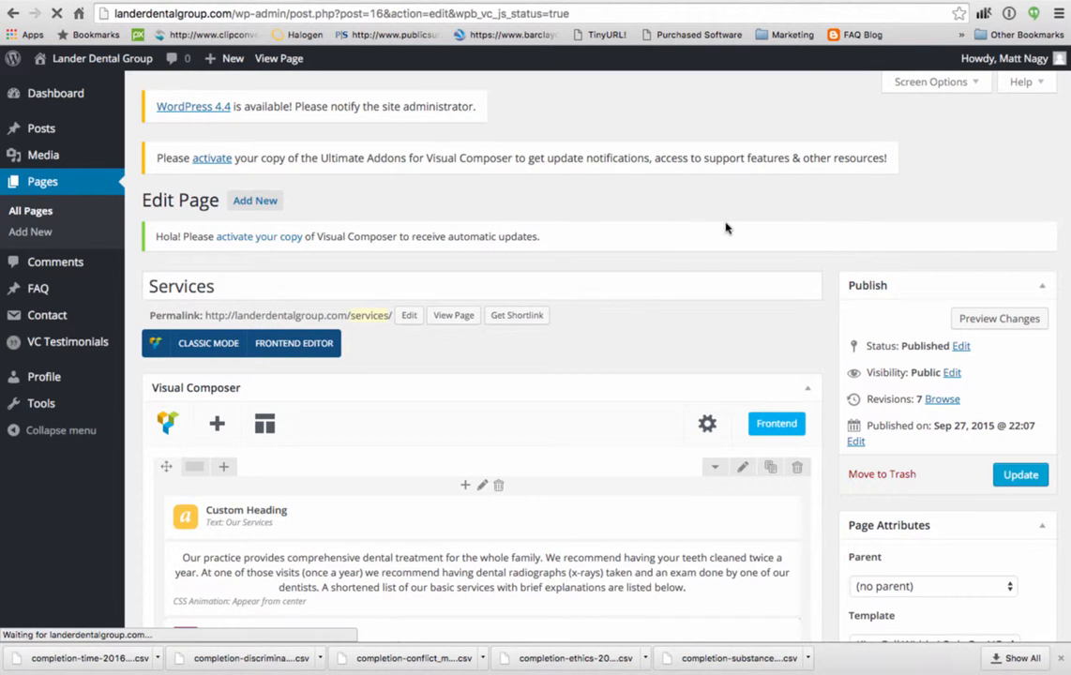
Look through the list of pages and view the Quick Edit fields of the Frequently Asked Questions page
scroll(572, 337, "down", 5)
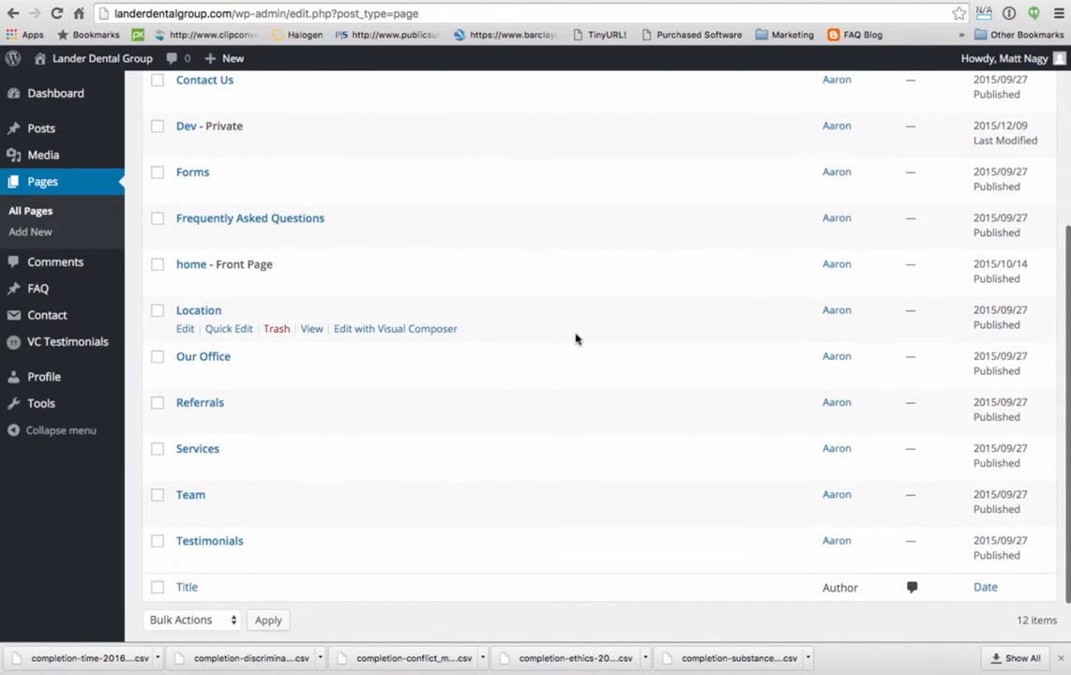
scroll(576, 339, "up", 5)
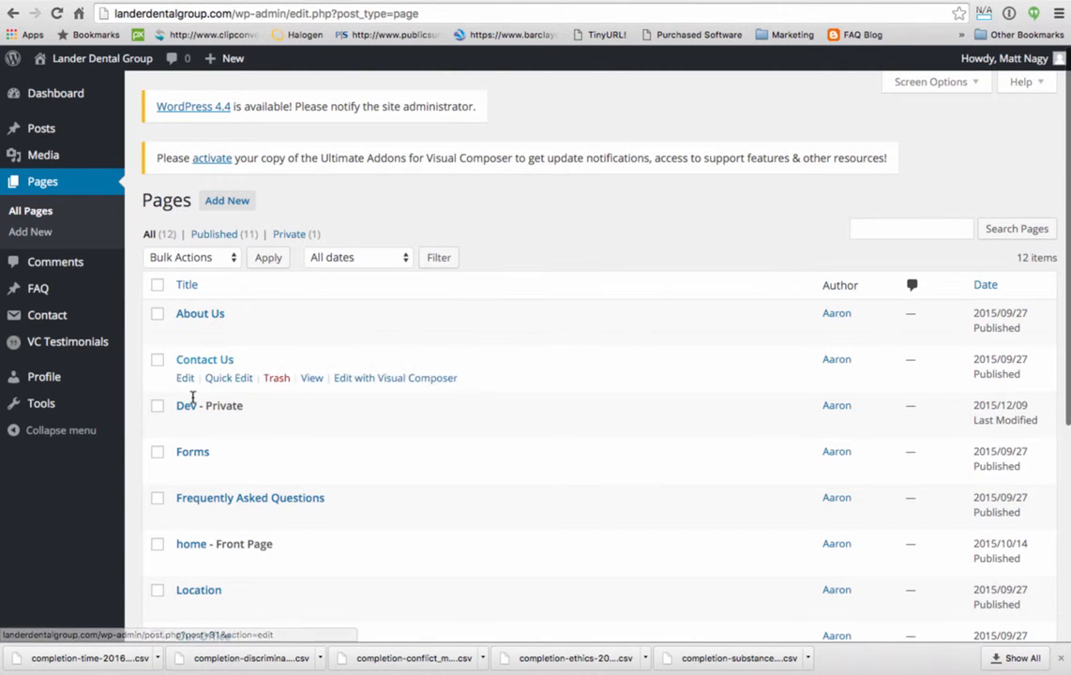
scroll(216, 487, "down", 1)
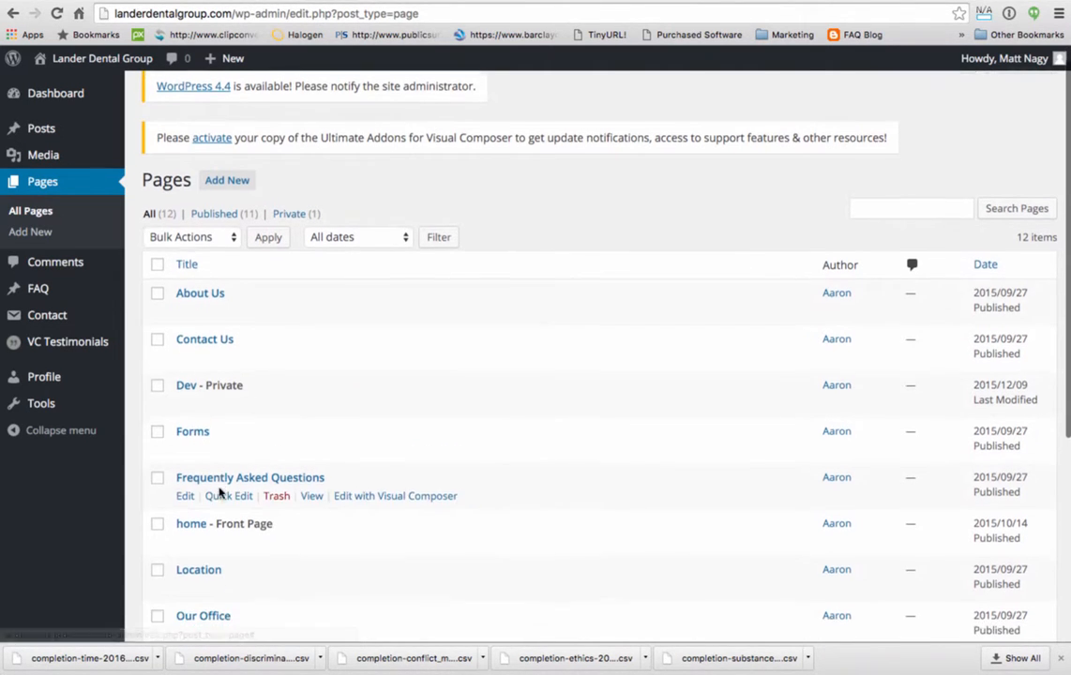
scroll(220, 492, "down", 3)
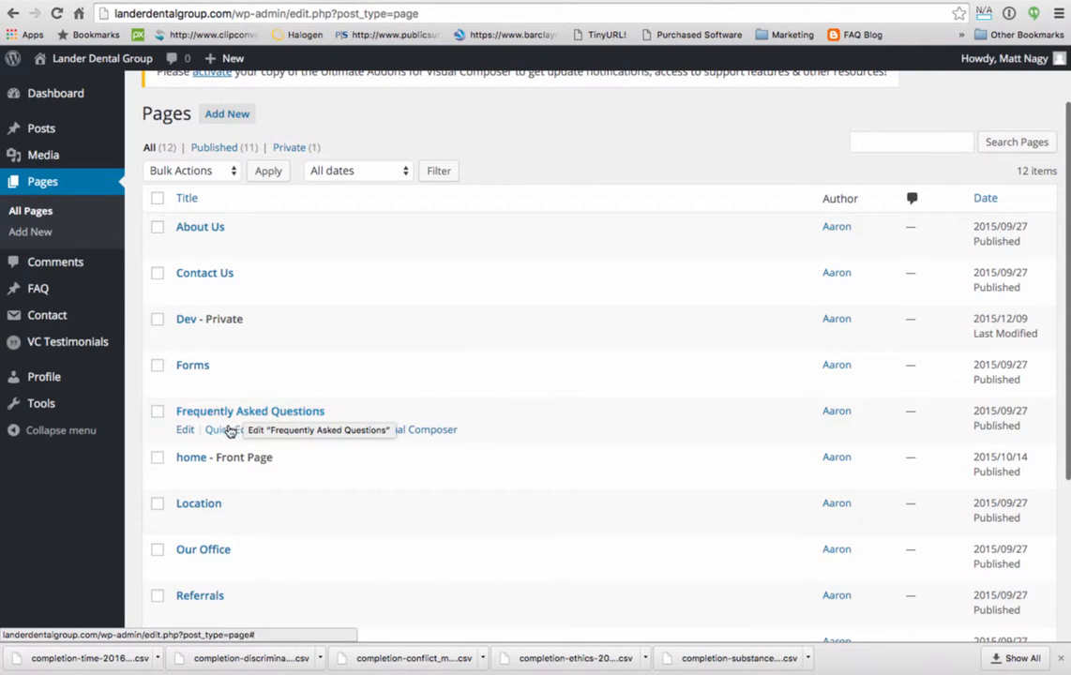
left_click(225, 431)
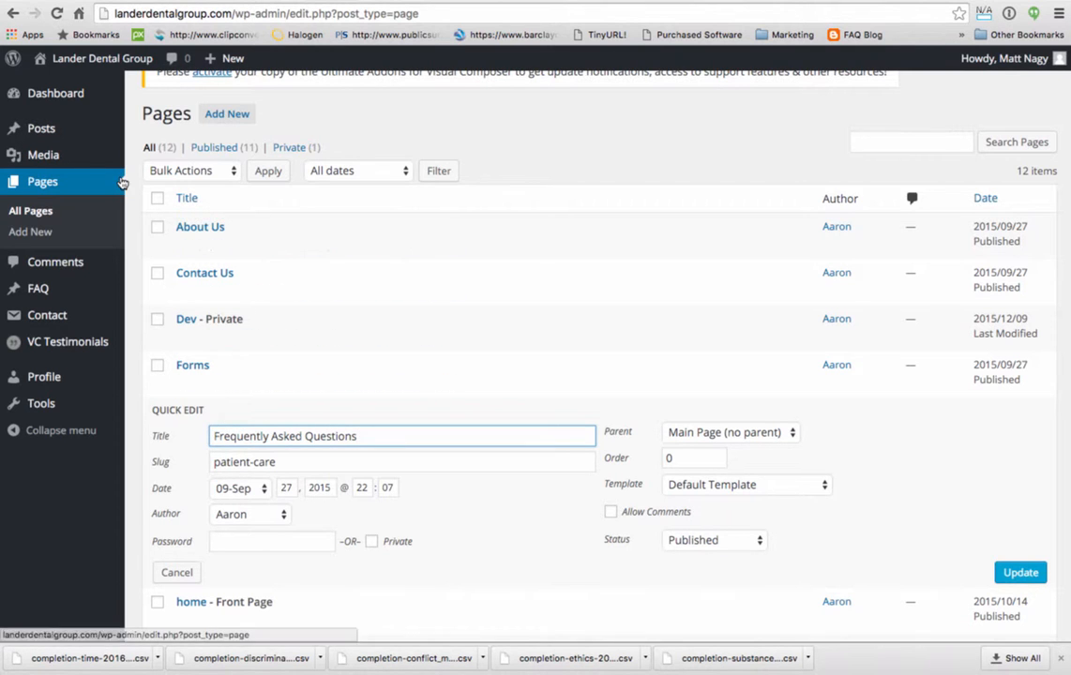
scroll(108, 201, "up", 2)
Visit the site's home page and open it for editing with Visual Composer's frontend editor
mouse_move(77, 63)
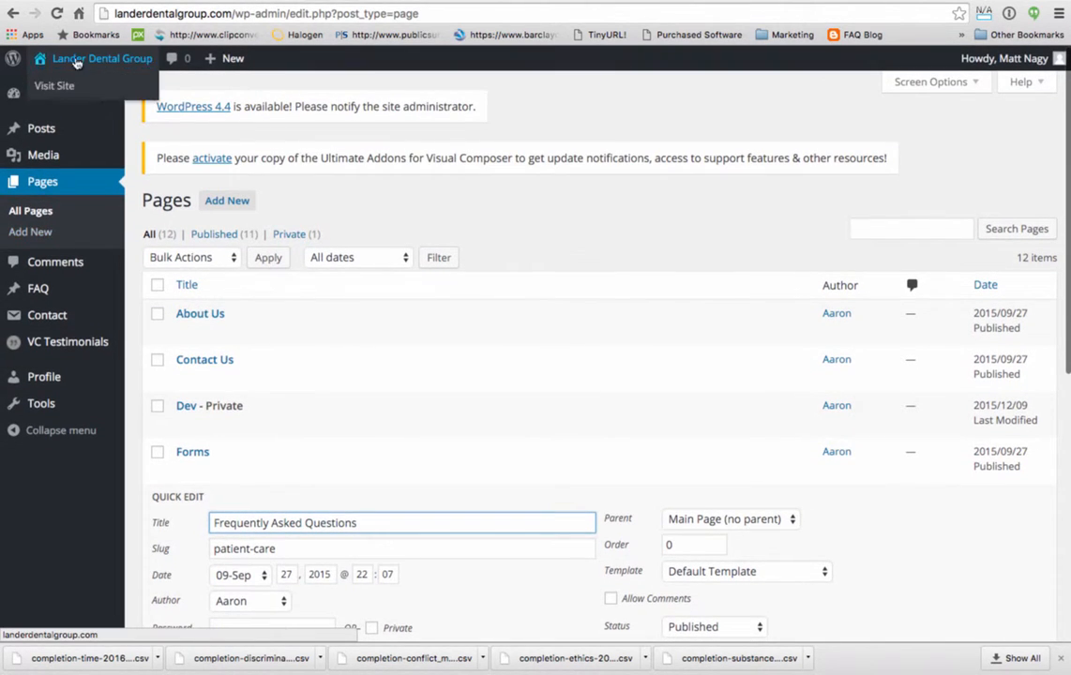
scroll(81, 63, "up", 5)
left_click(215, 87)
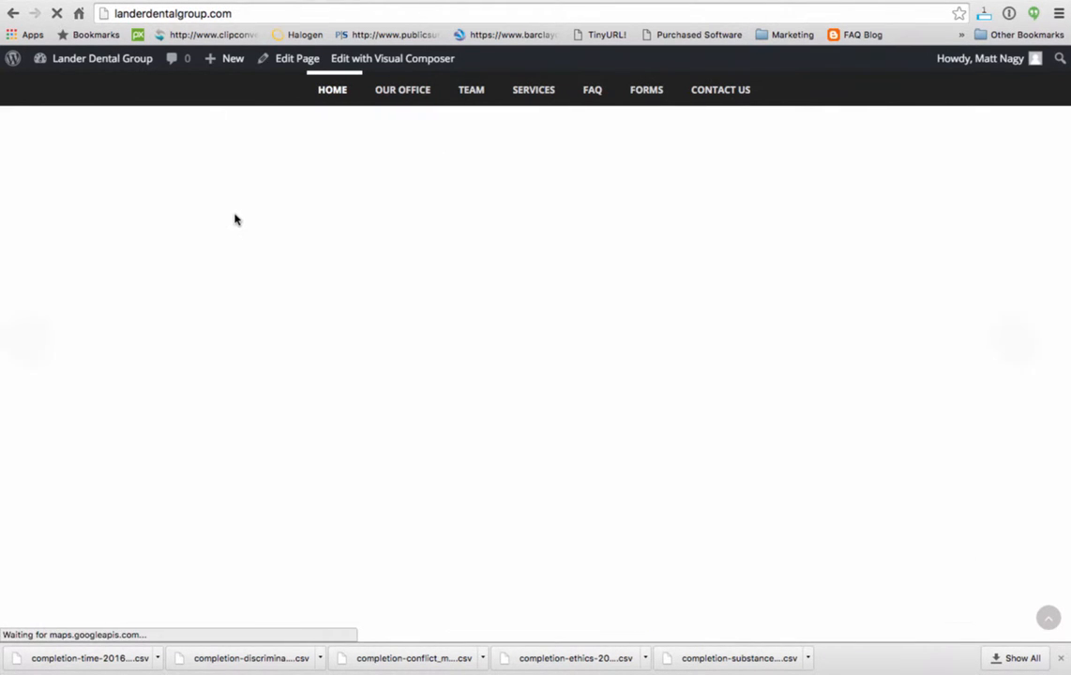
scroll(433, 316, "down", 8)
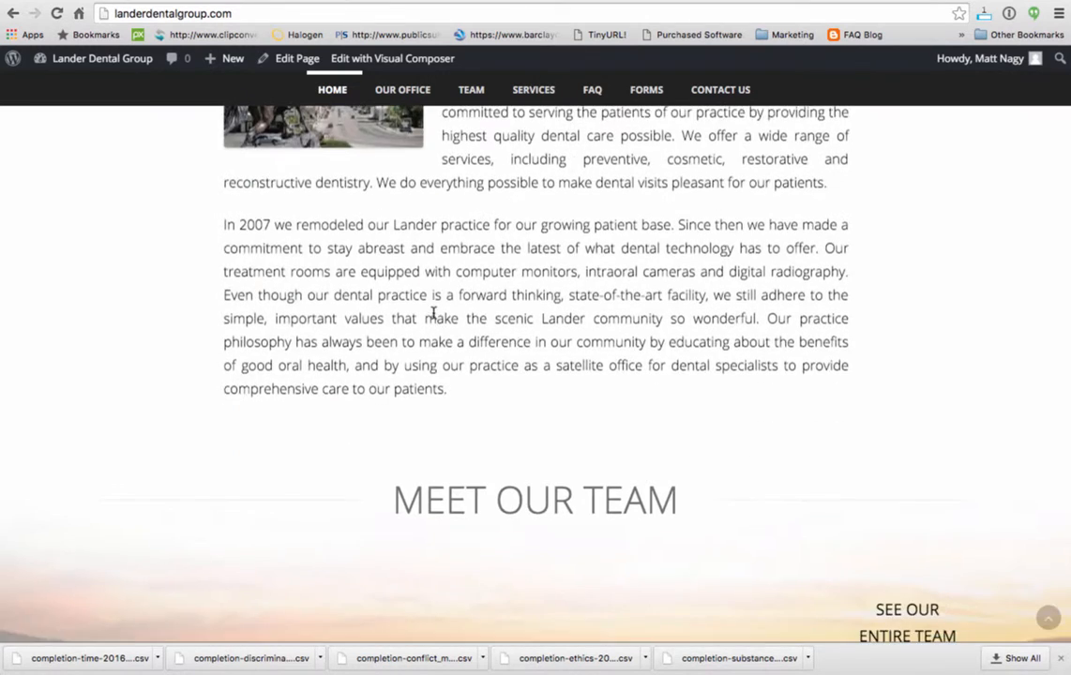
scroll(434, 316, "up", 3)
left_click(381, 60)
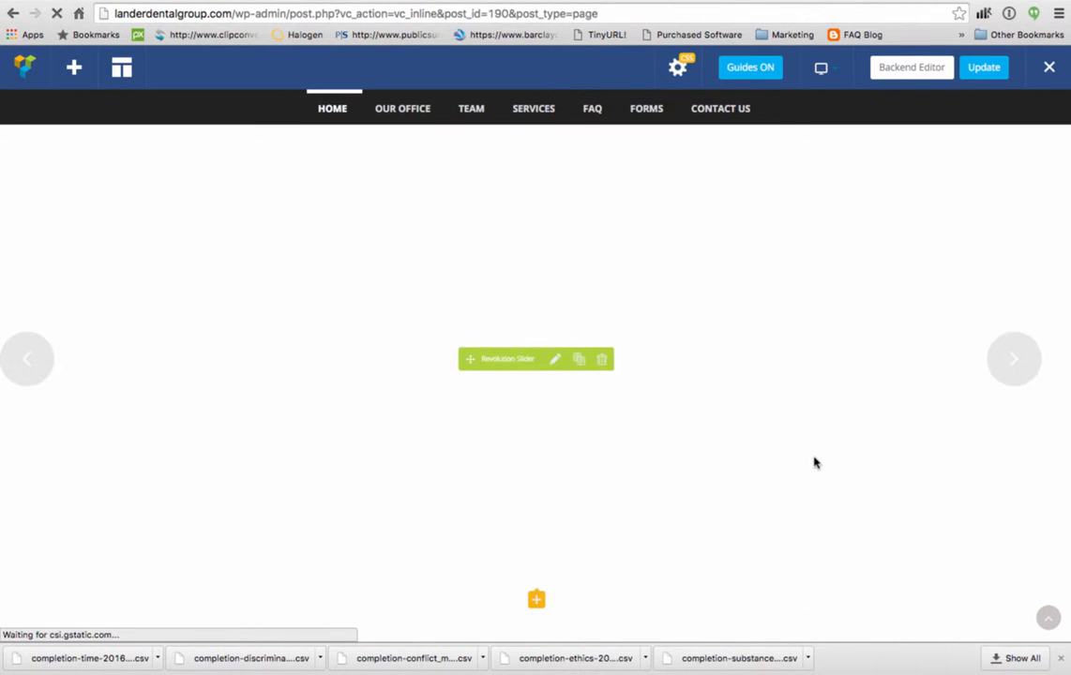
Review the home page's slider, welcome text and Meet Our Team elements in the frontend editor
scroll(813, 460, "down", 5)
scroll(813, 455, "up", 6)
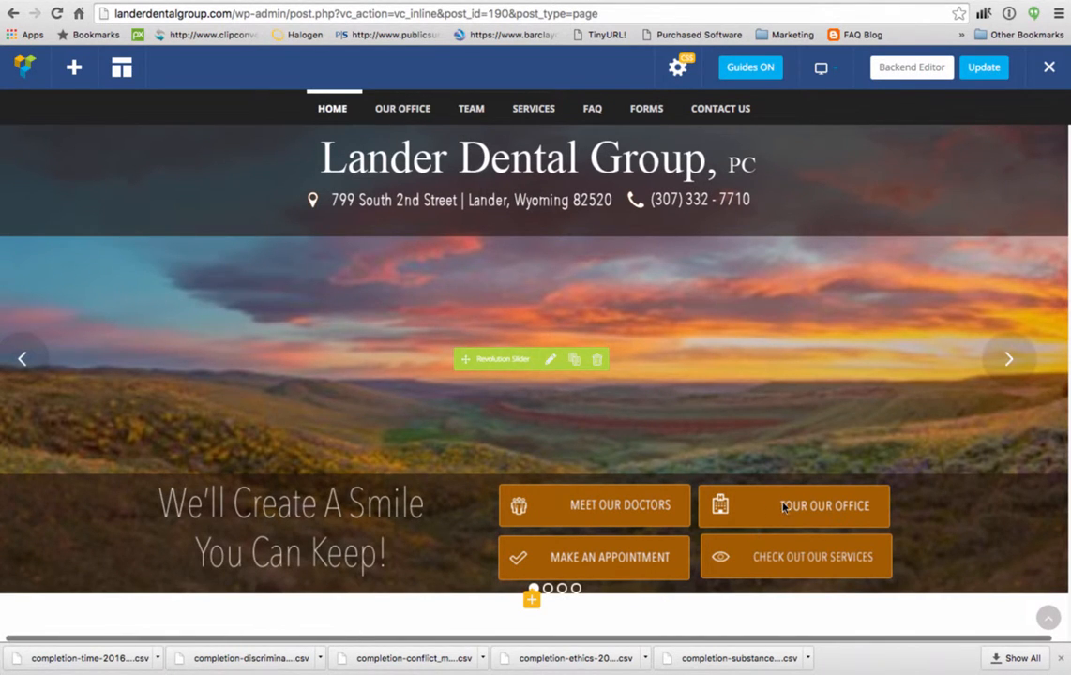
scroll(783, 507, "down", 6)
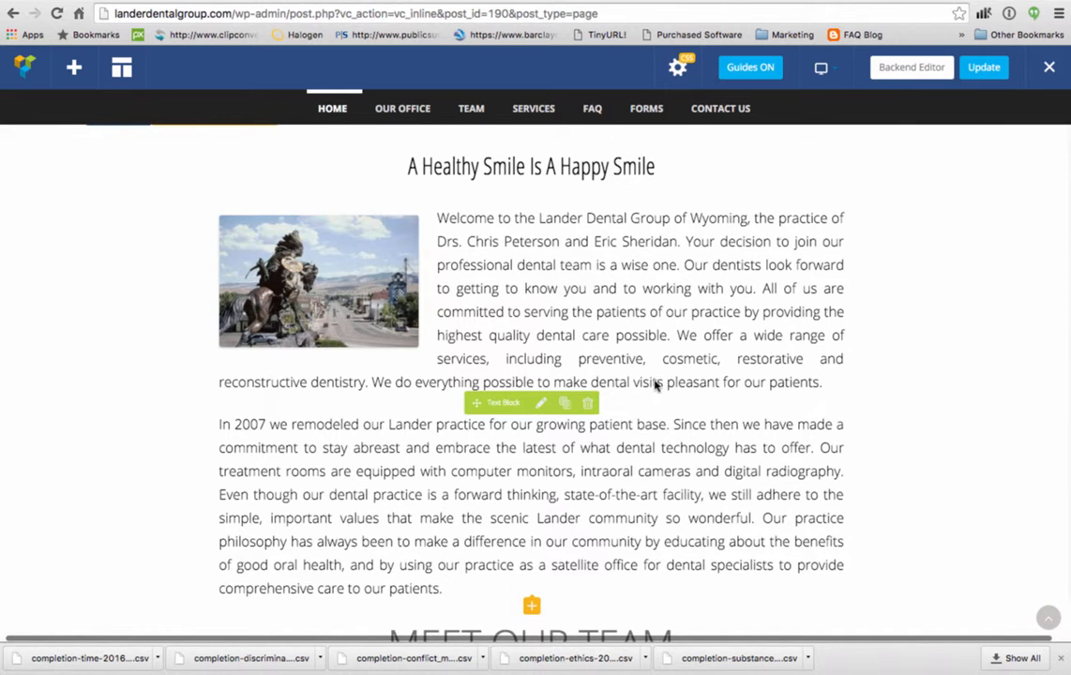
scroll(656, 385, "down", 5)
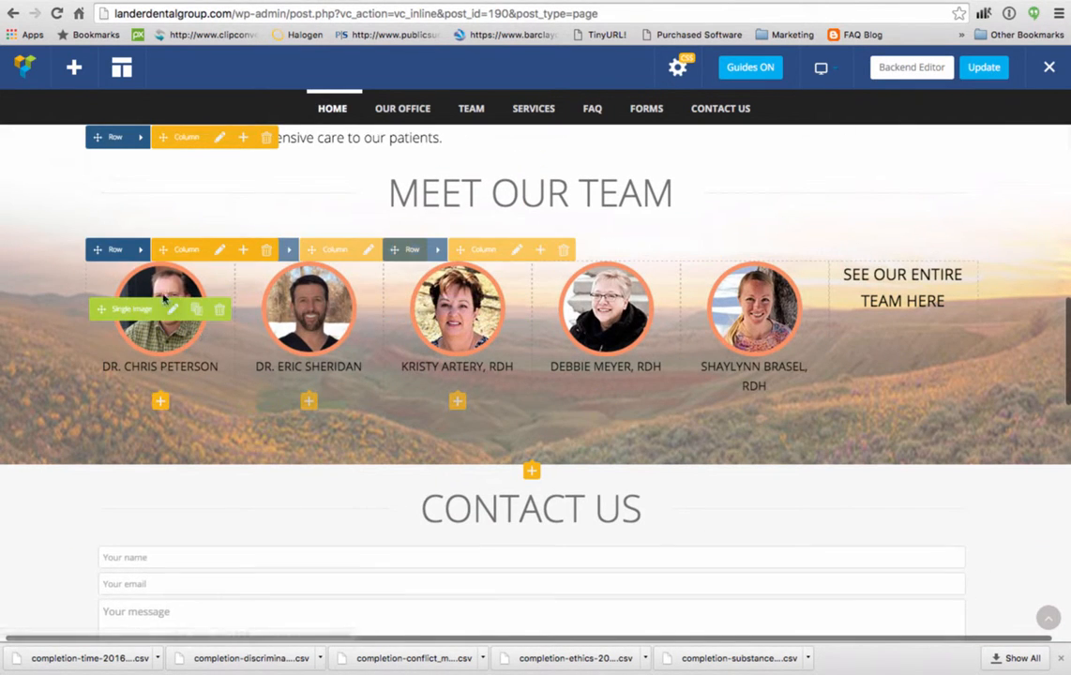